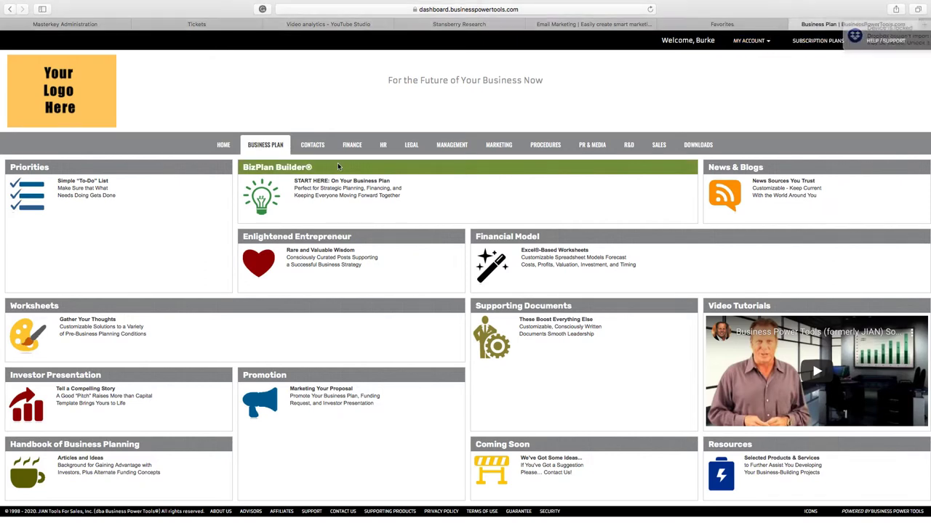
- Open the Demo business plan from the BizPlan Builder list
click(337, 166)
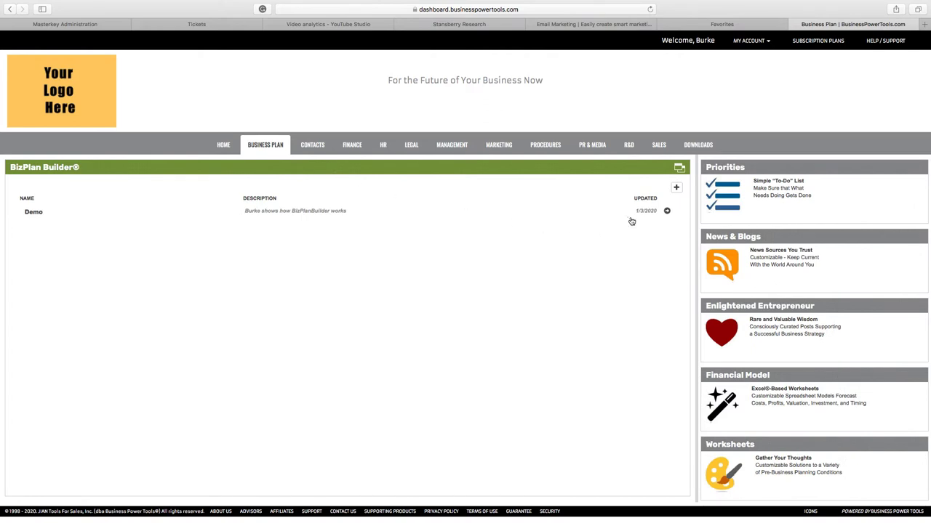
click(646, 211)
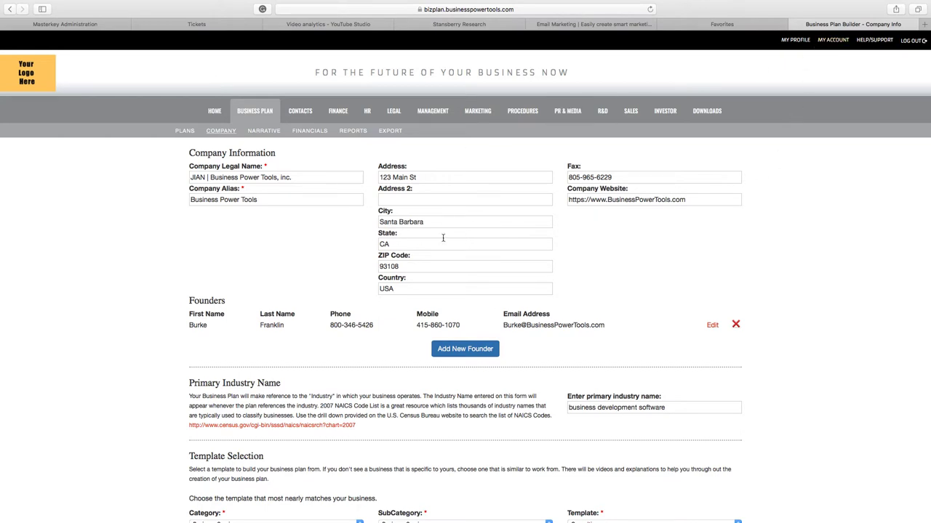
scroll(446, 244, down, 3)
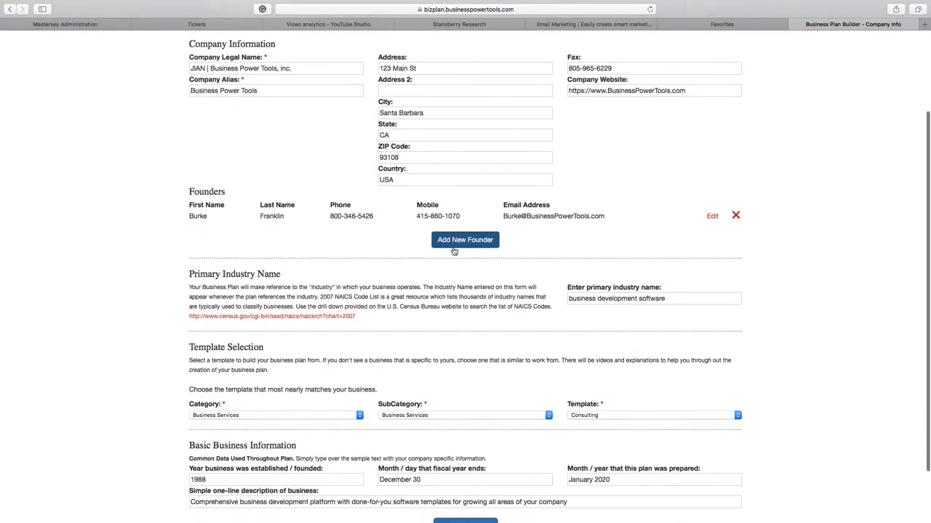
scroll(384, 241, down, 2)
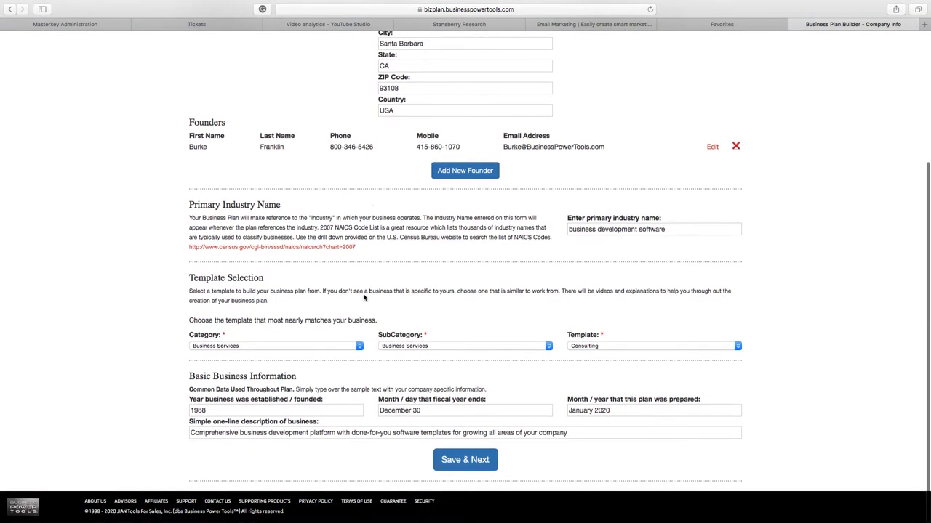
- Set Category to Daycare Services, SubCategory to Child Daycare, and Template to Child Daycare
click(359, 347)
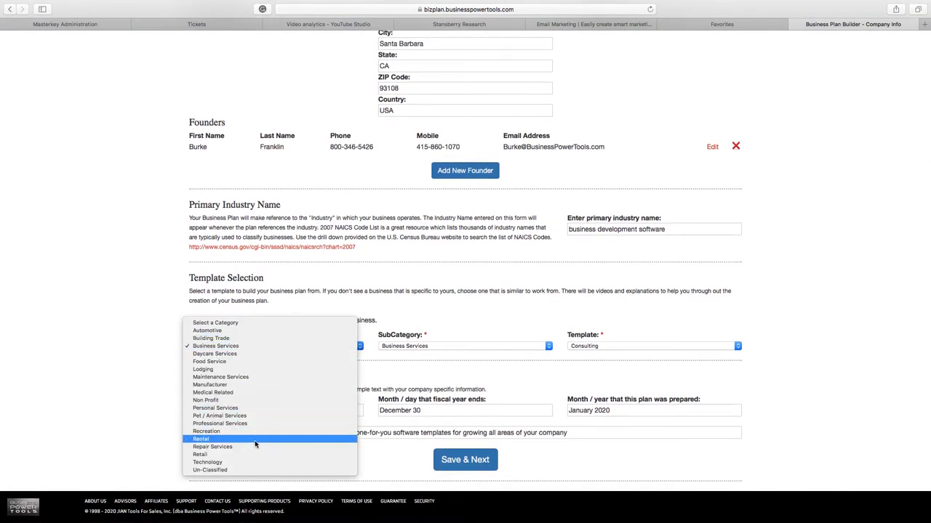
click(287, 355)
click(400, 345)
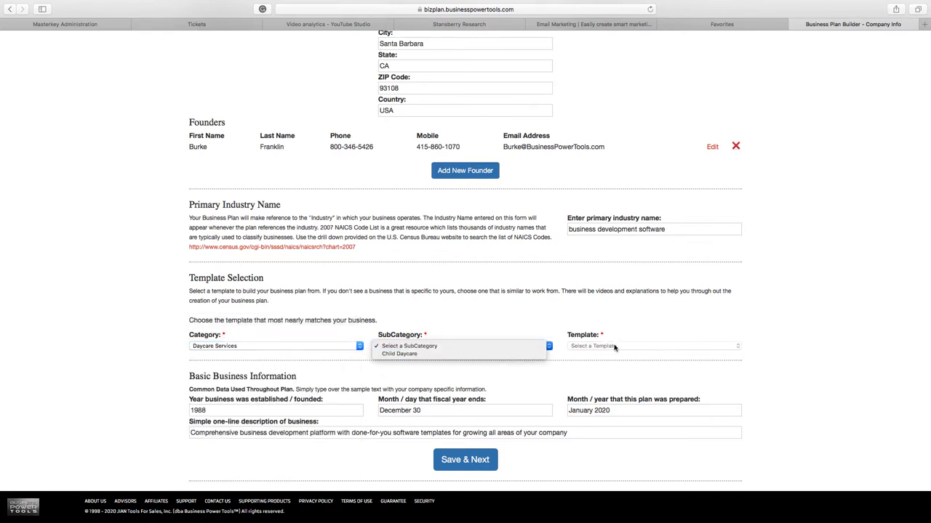
click(461, 354)
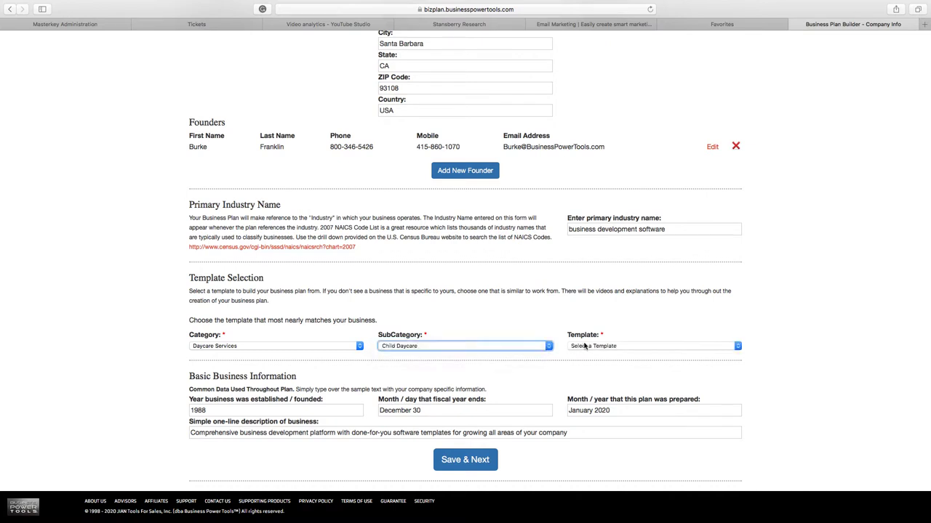
click(590, 347)
click(587, 354)
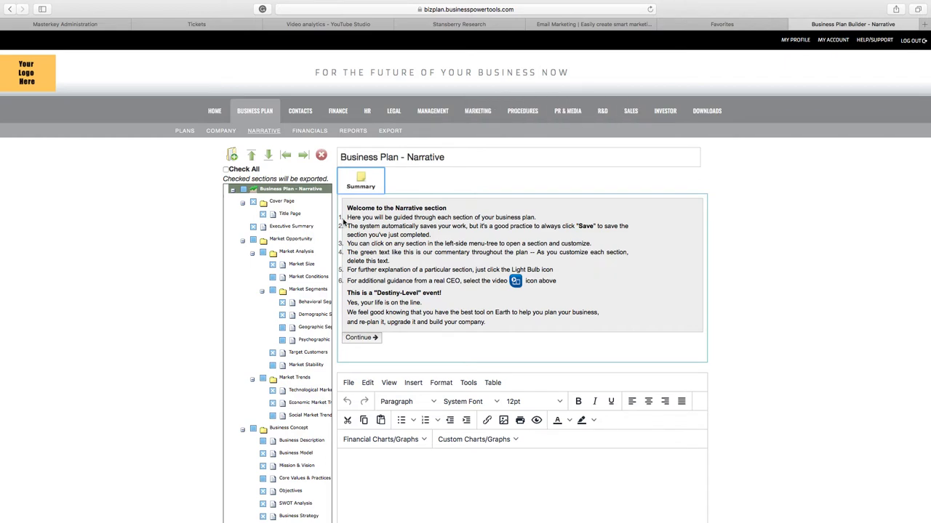
- Find and open the Market Size section in the left section tree
scroll(173, 244, down, 2)
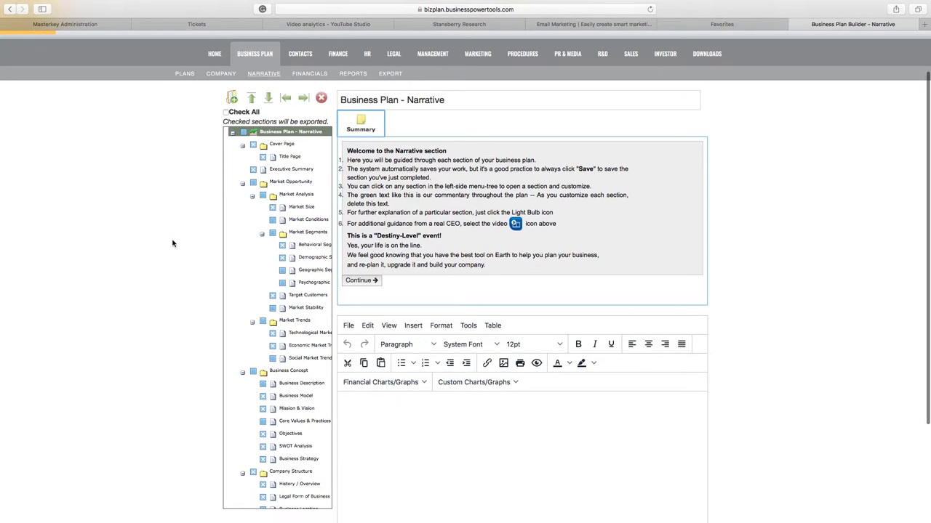
scroll(172, 244, down, 1)
scroll(306, 289, down, 3)
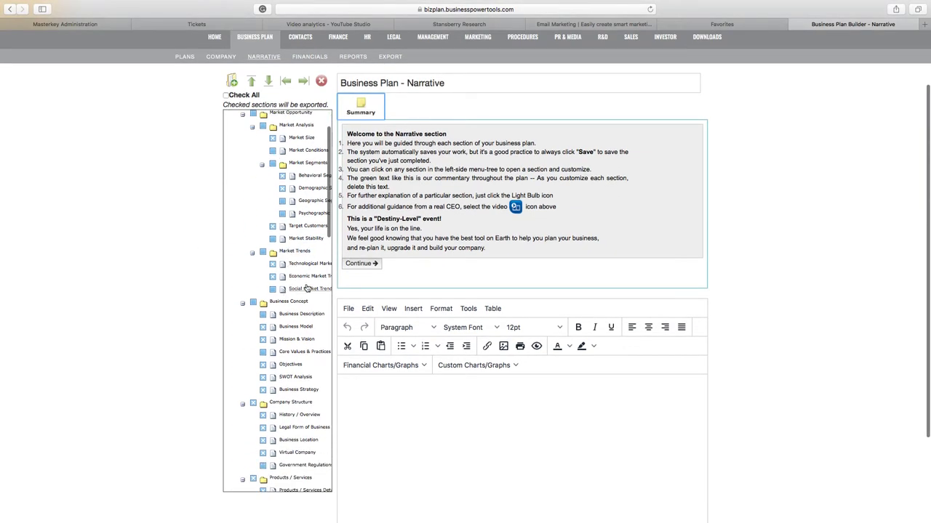
scroll(305, 289, down, 10)
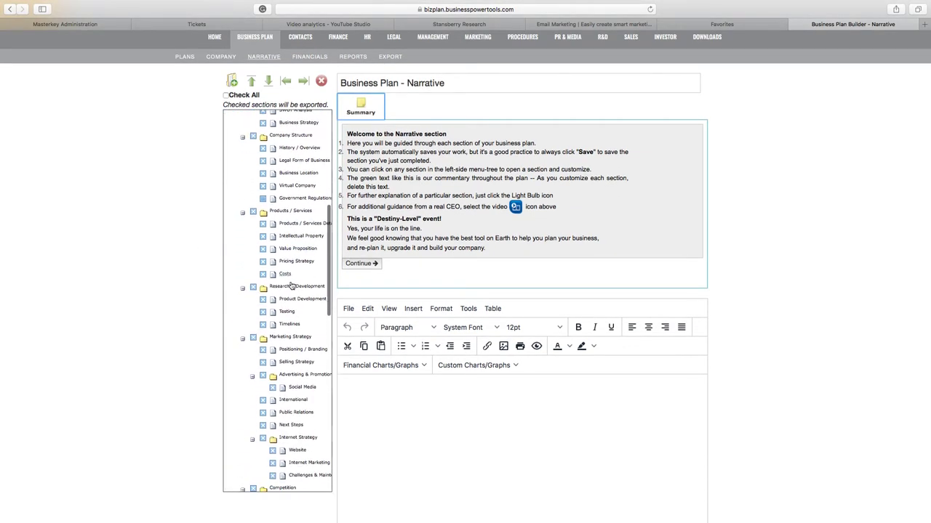
scroll(291, 286, down, 6)
scroll(292, 276, up, 7)
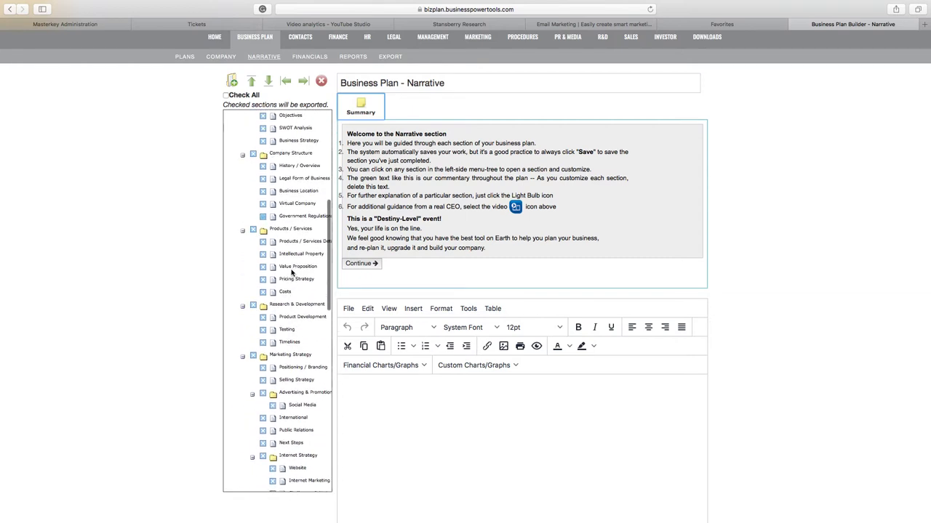
scroll(291, 272, up, 12)
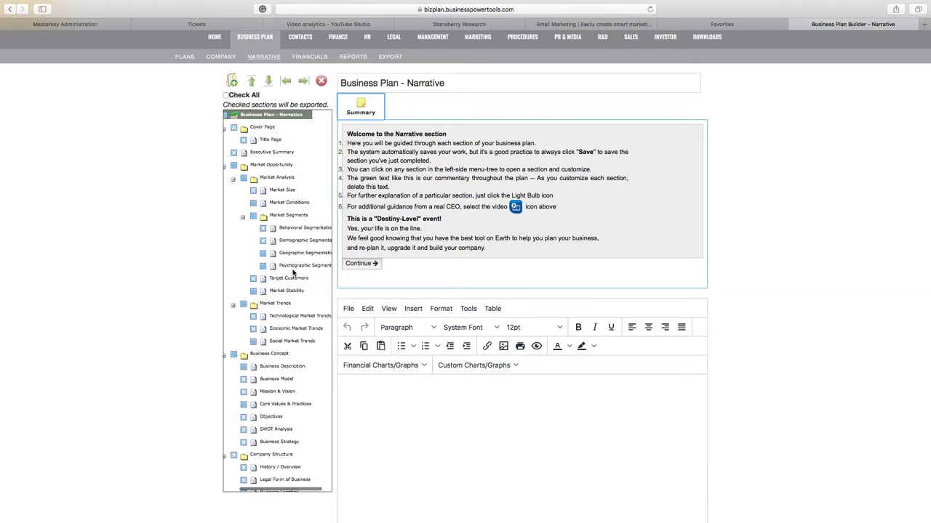
click(281, 195)
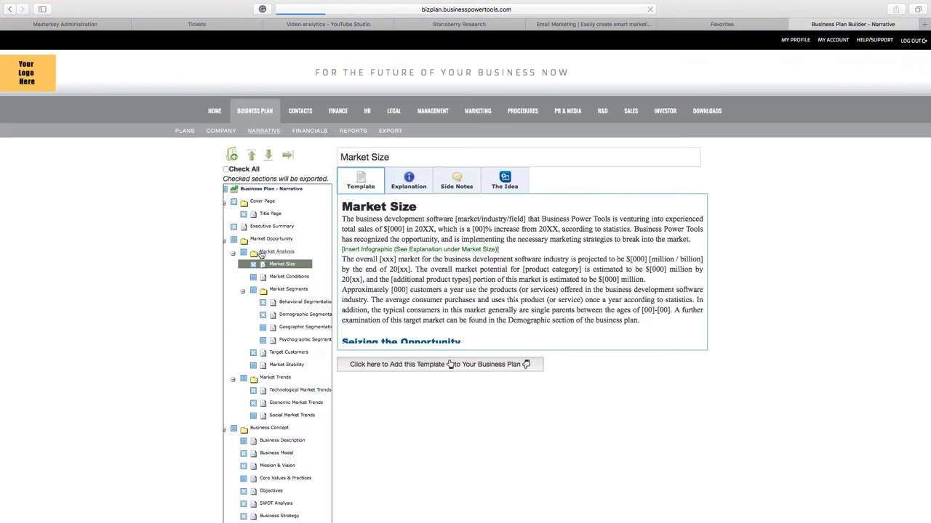
- Type 'fdbdffdg' right after 'break into the market.' in the Market Size text
scroll(515, 376, down, 2)
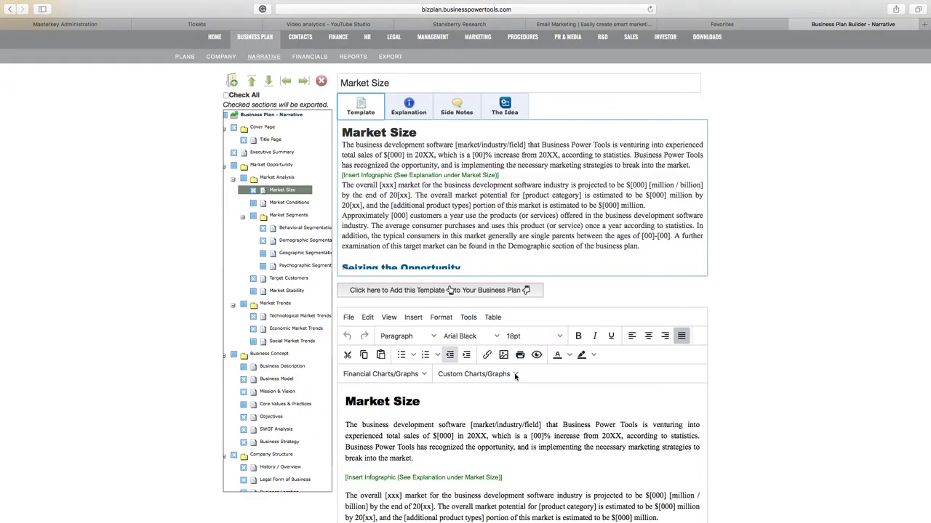
scroll(443, 349, down, 1)
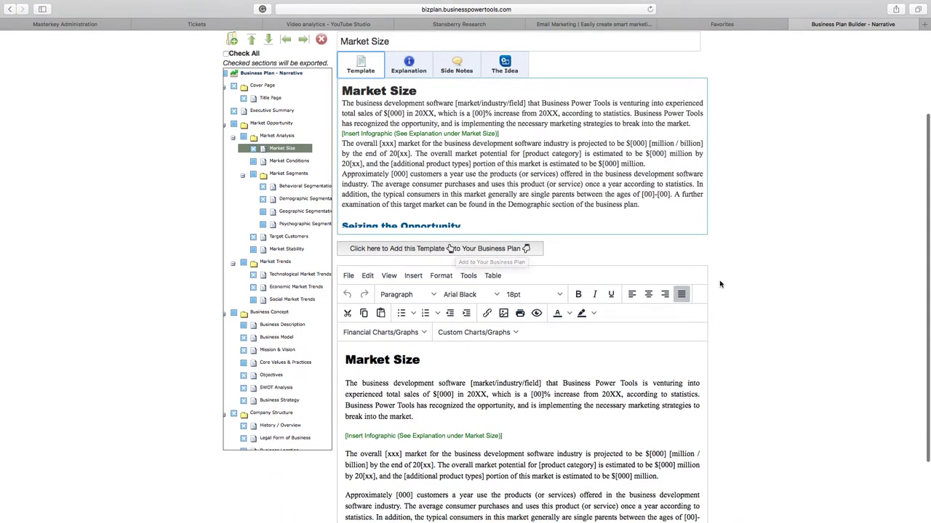
scroll(720, 284, down, 2)
scroll(486, 362, down, 1)
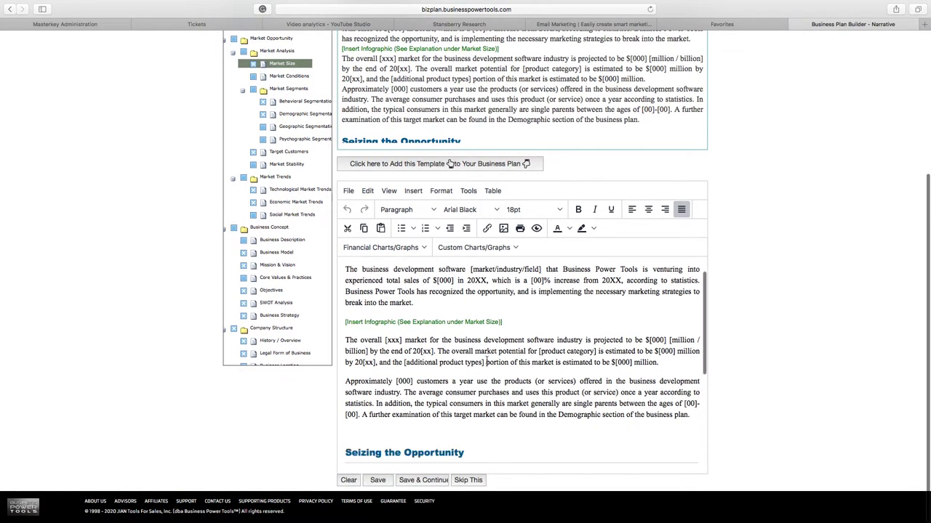
scroll(486, 362, down, 7)
scroll(487, 360, up, 5)
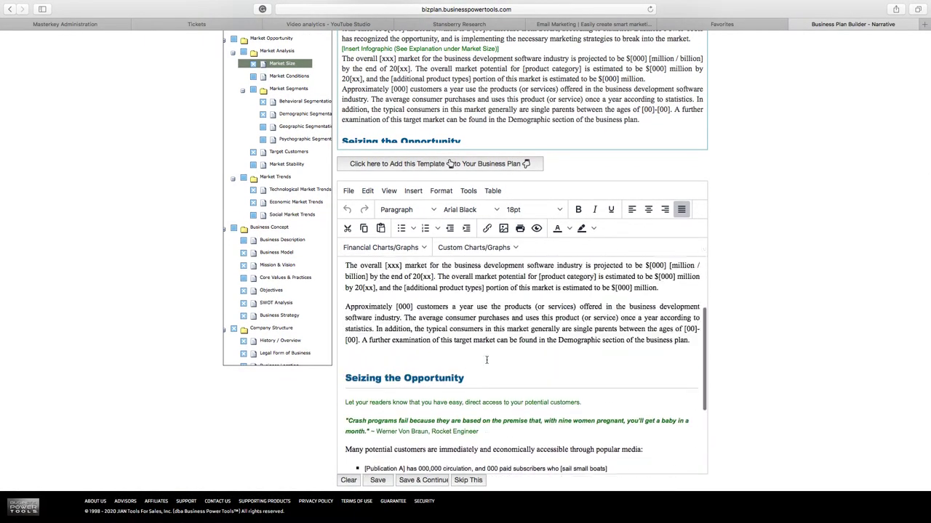
scroll(486, 360, up, 3)
click(471, 333)
text(fd)
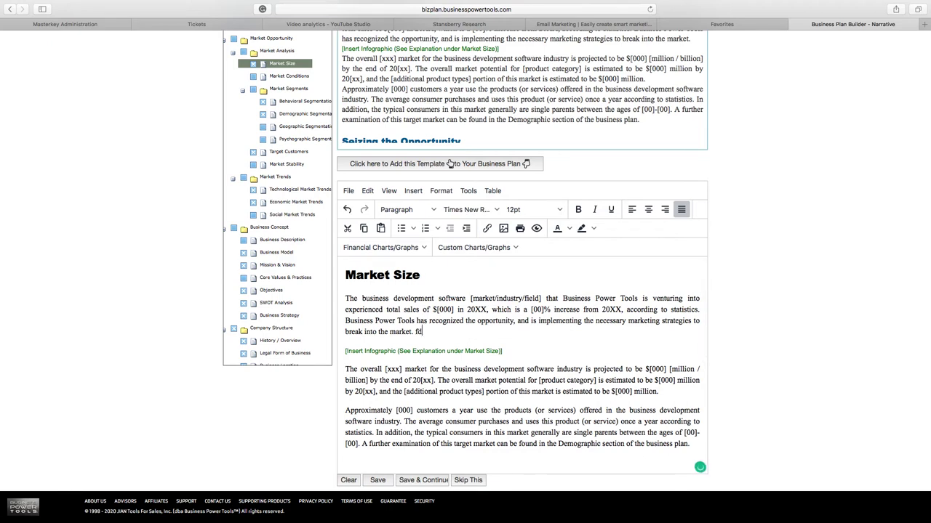
text(bdffdg)
scroll(451, 163, up, 1)
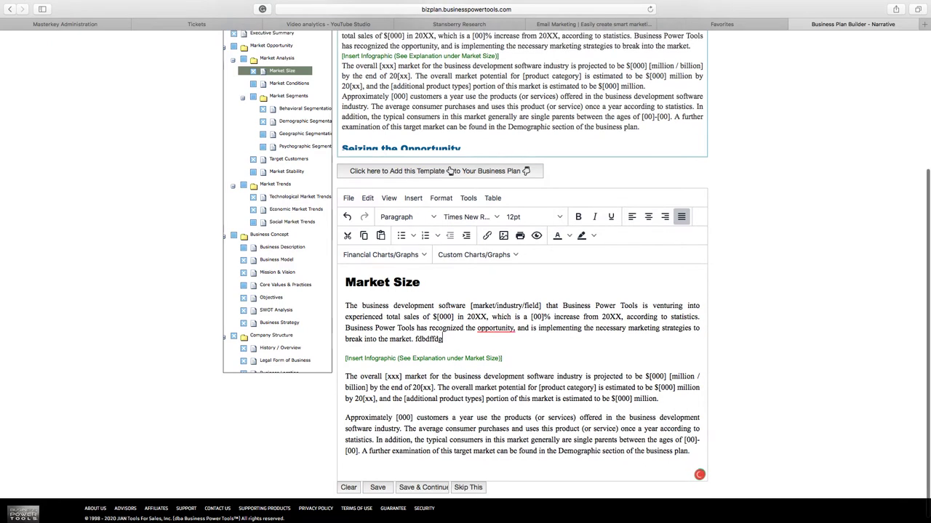
scroll(471, 312, up, 5)
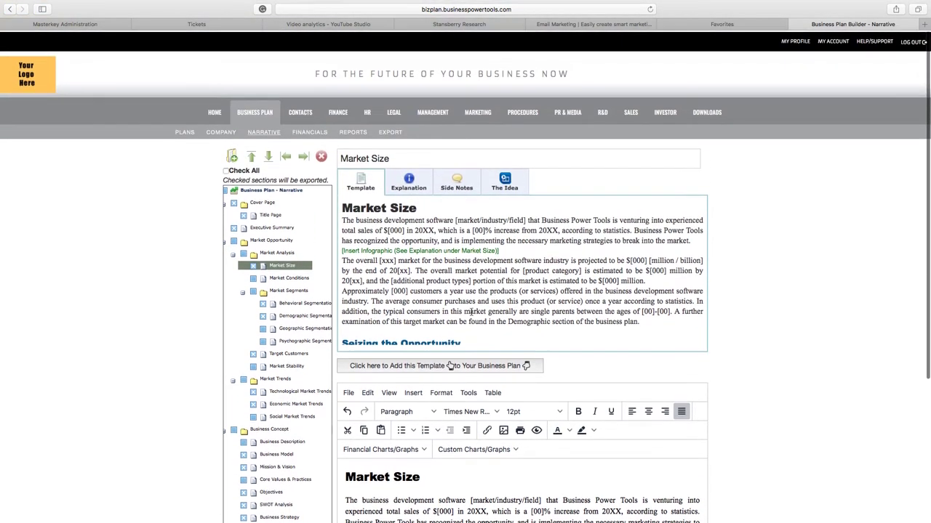
- Read through the explanation for the Market Size section
click(416, 179)
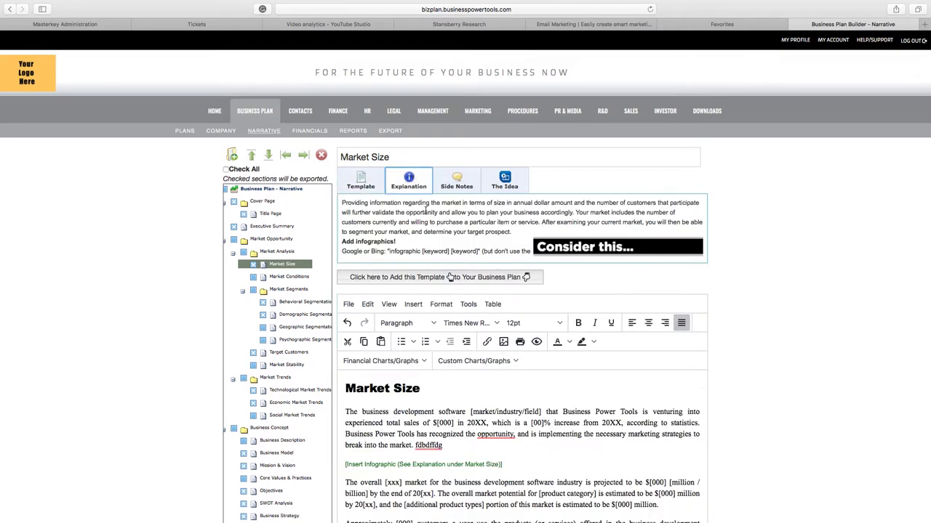
scroll(426, 211, down, 10)
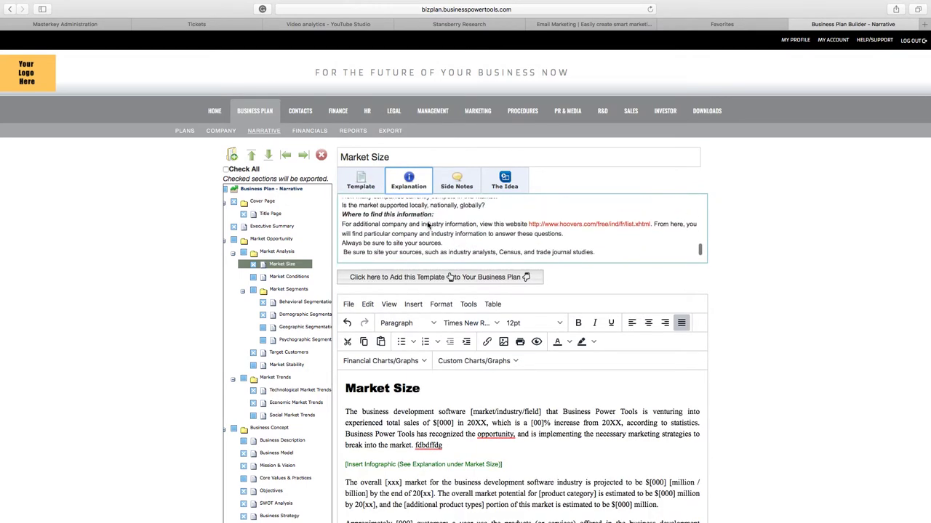
scroll(427, 227, up, 5)
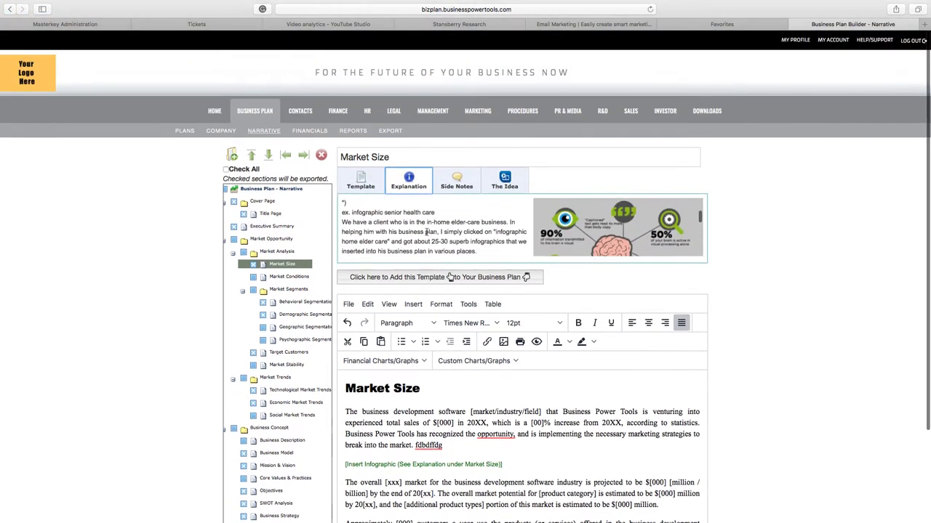
scroll(517, 399, down, 4)
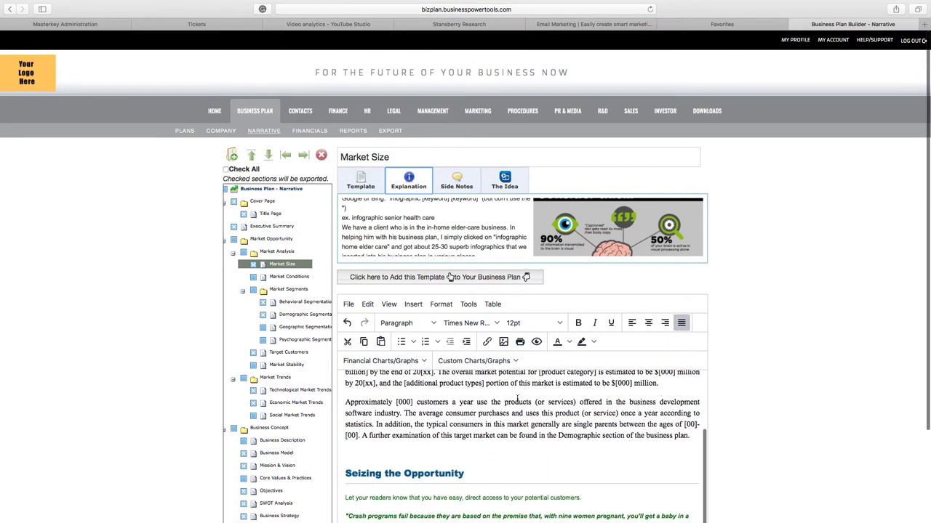
scroll(517, 399, up, 2)
scroll(456, 393, up, 1)
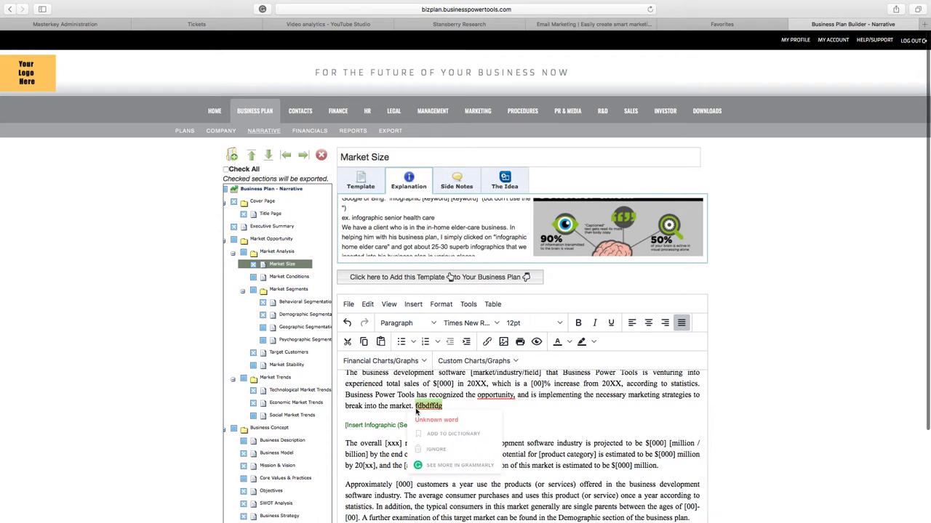
- Delete the stray 'fdbdffdg' word and the comma after 'opportunity', then show Side Notes
double_click(428, 406)
key(BackSpace)
scroll(464, 424, up, 1)
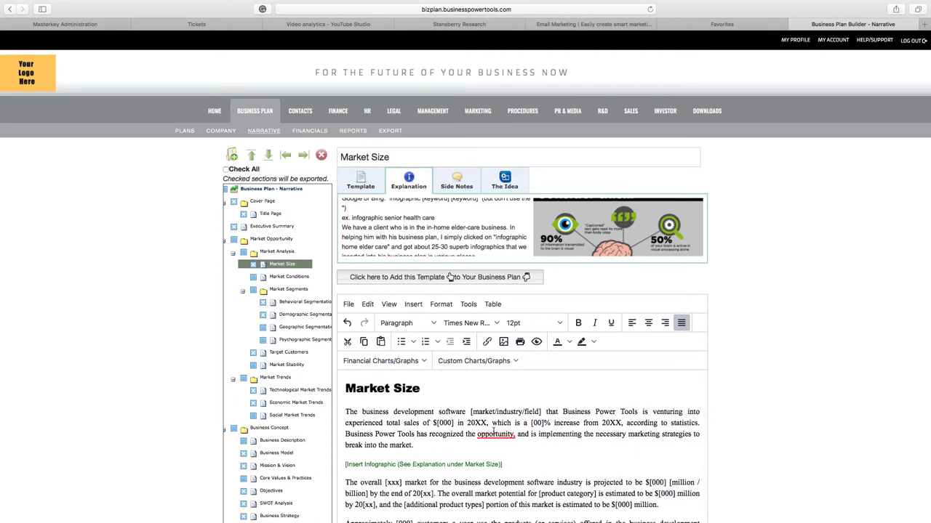
mouse_move(494, 432)
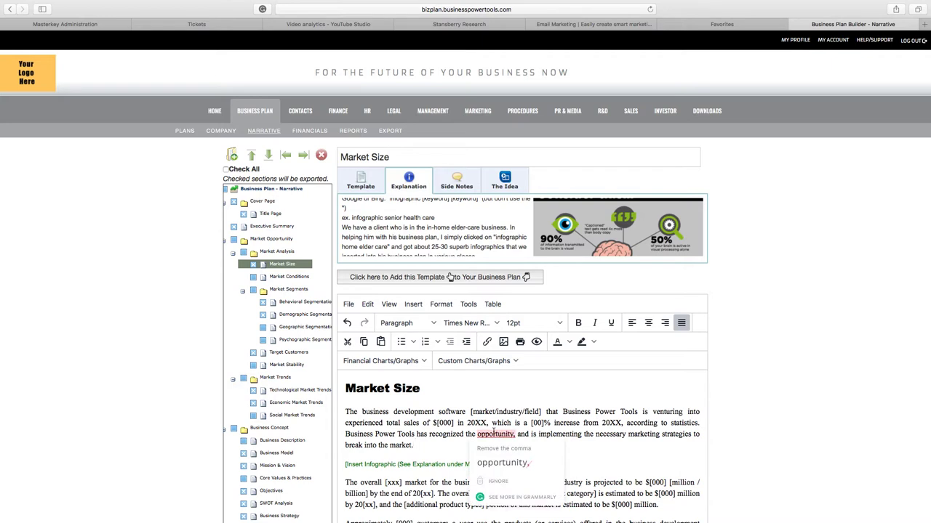
click(501, 462)
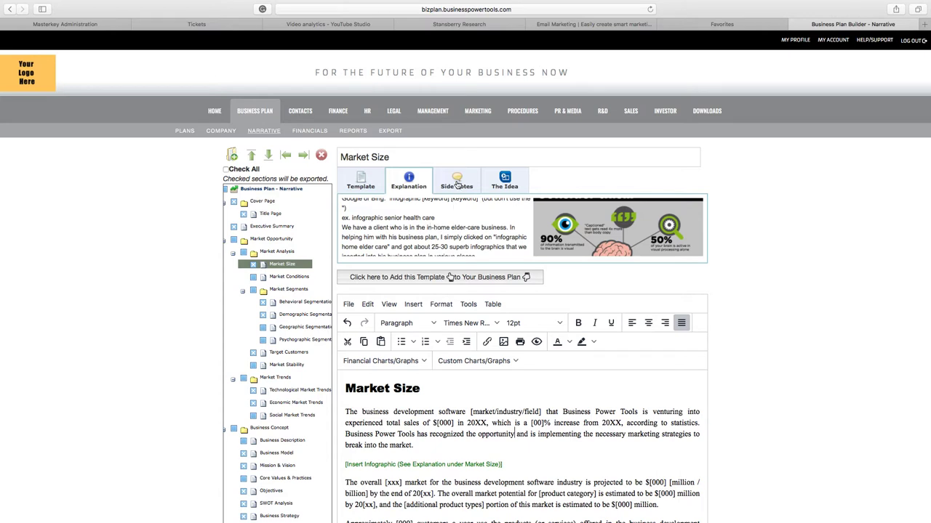
click(457, 185)
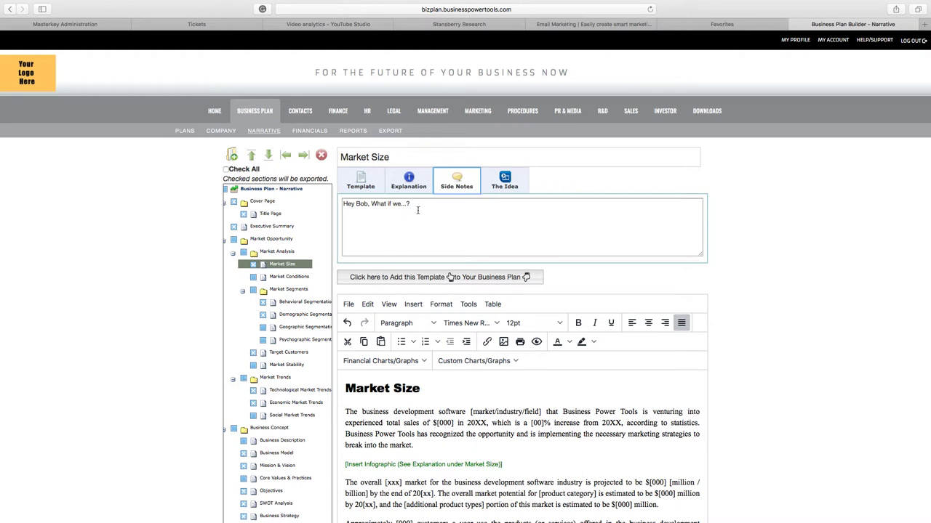
- Watch the Market Size idea video, then view its sample template text
click(505, 182)
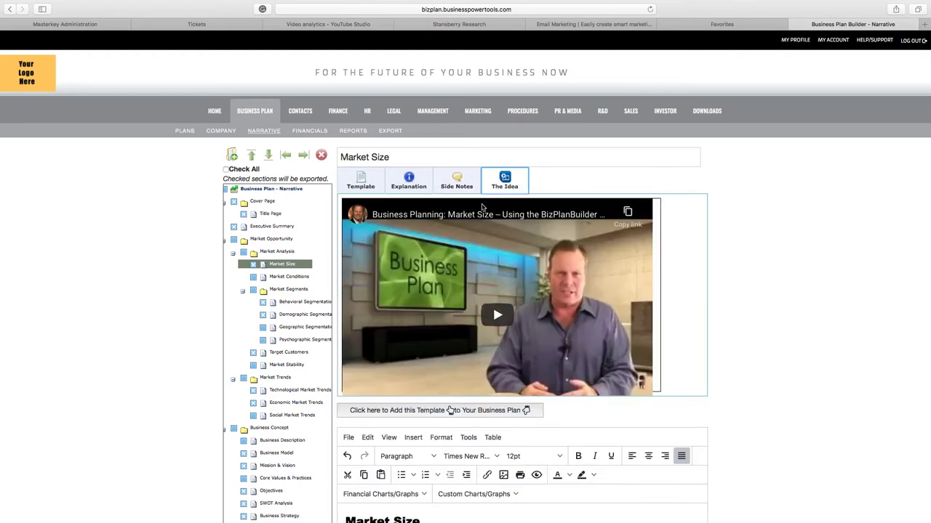
scroll(744, 247, down, 2)
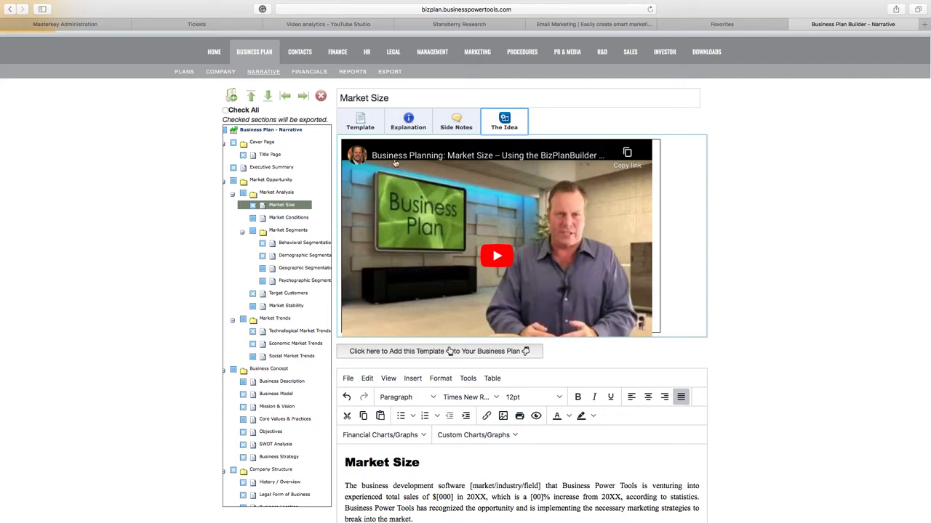
click(367, 126)
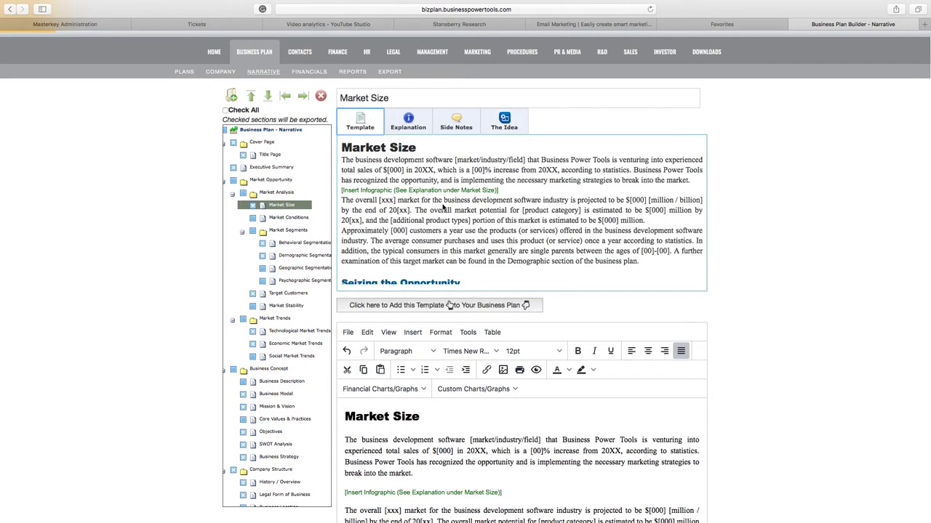
scroll(441, 210, down, 3)
scroll(837, 328, up, 2)
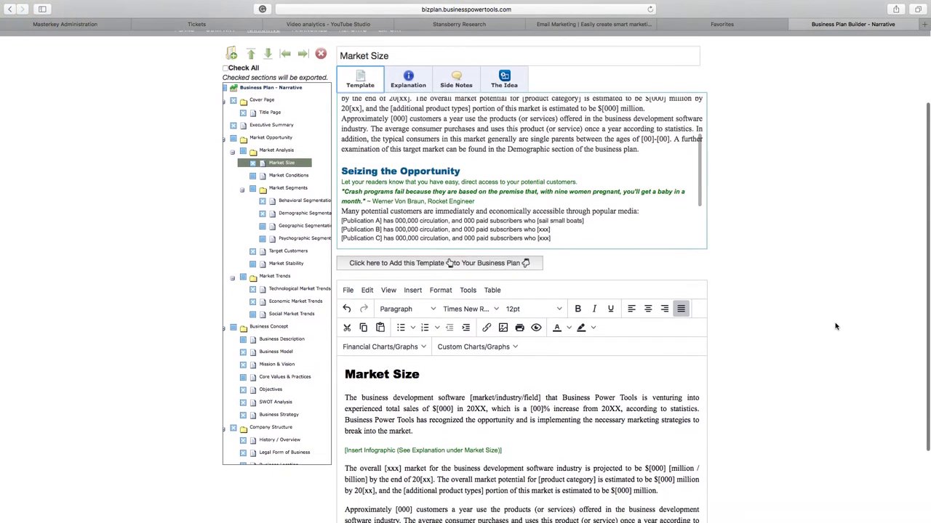
- View the Financials projections and the Balance Sheet report, then go back to the dashboard
click(305, 132)
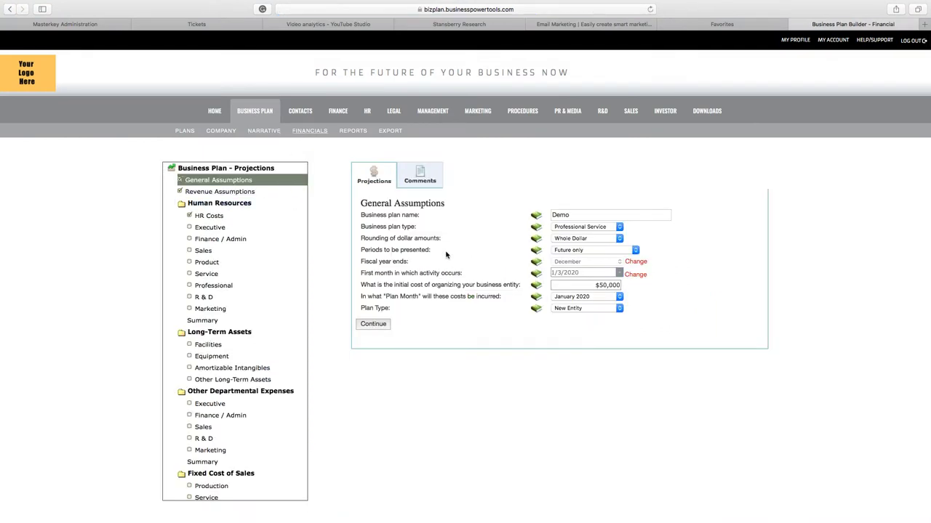
click(349, 133)
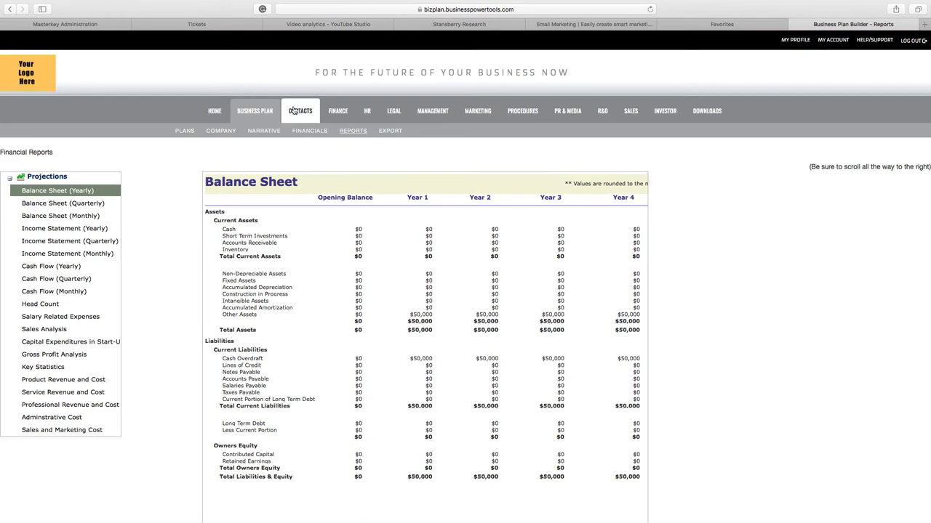
click(253, 112)
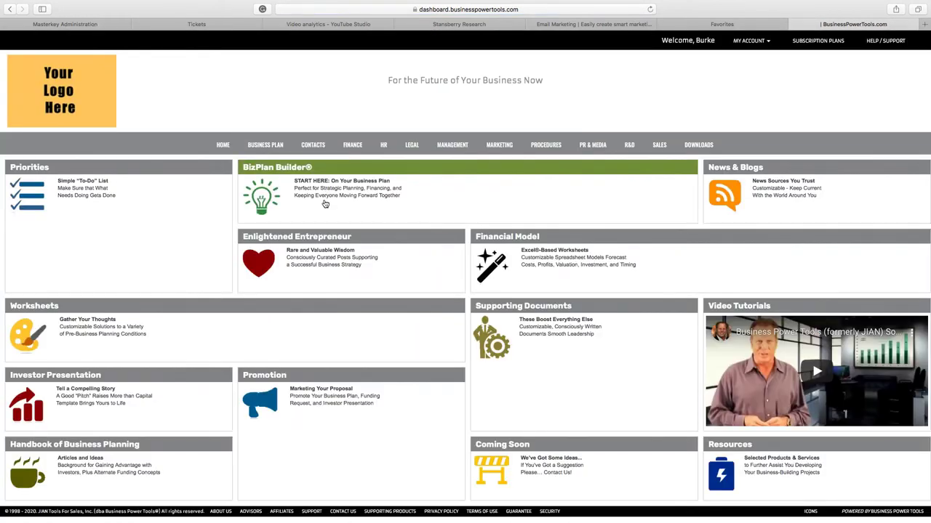
click(201, 170)
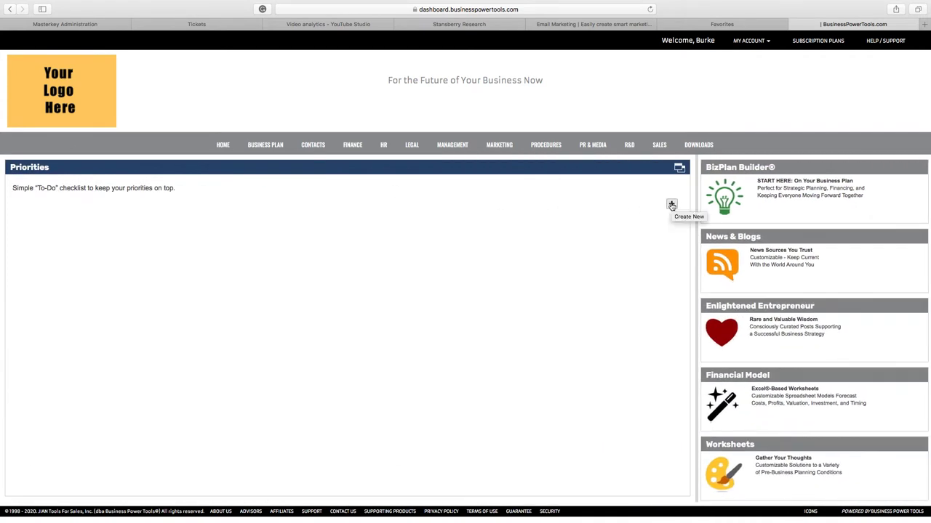
click(671, 206)
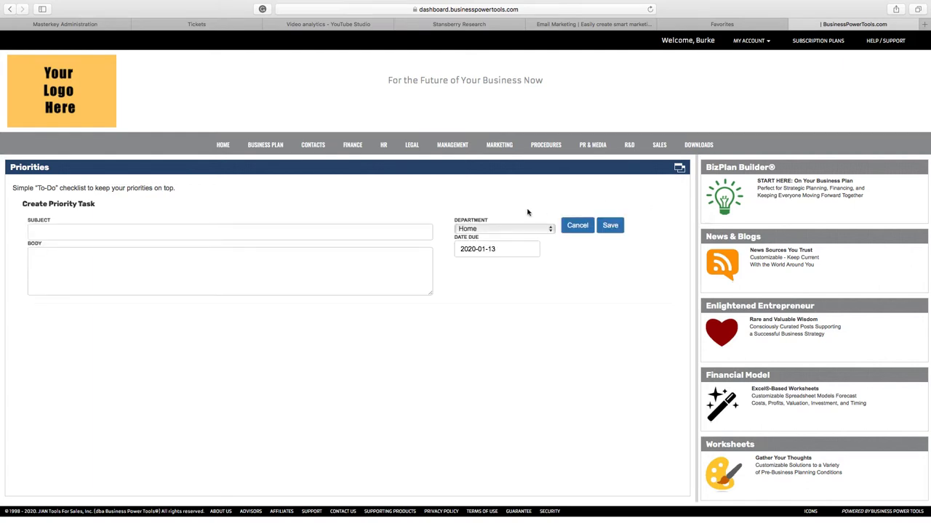
click(550, 229)
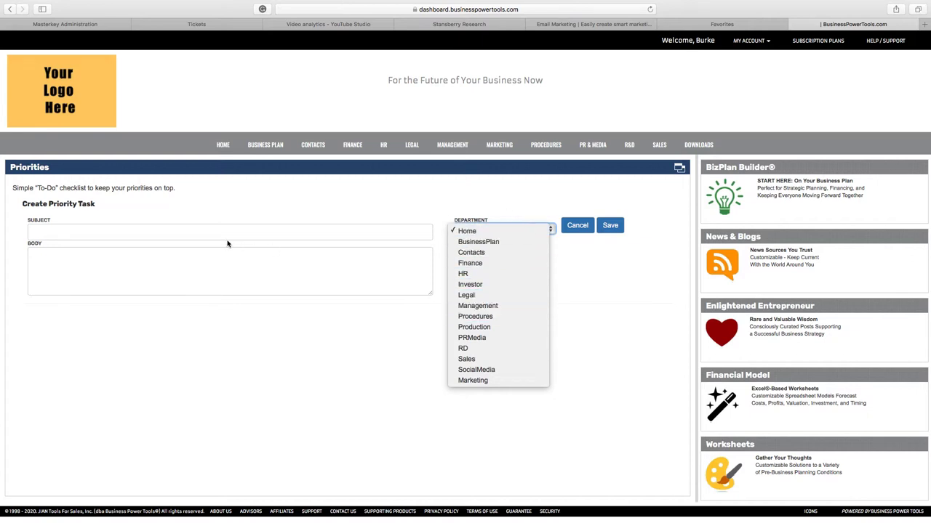
click(563, 265)
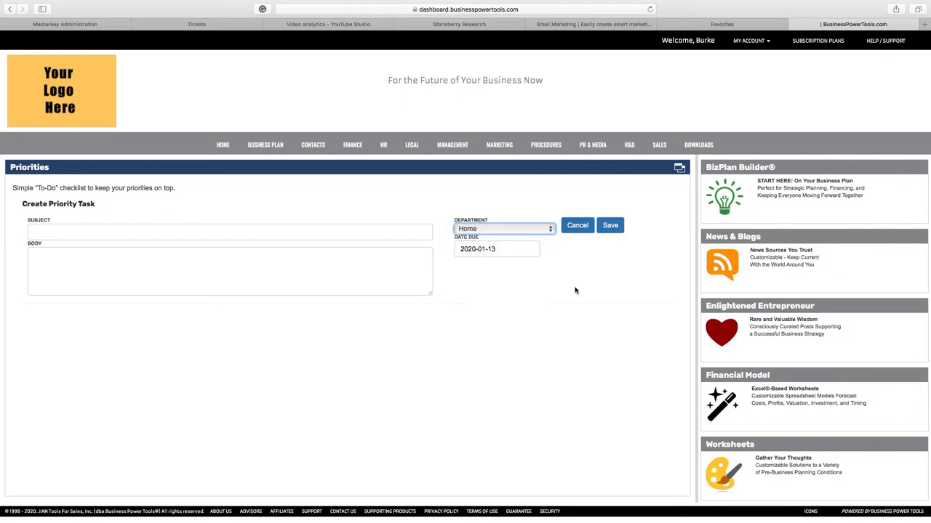
click(676, 168)
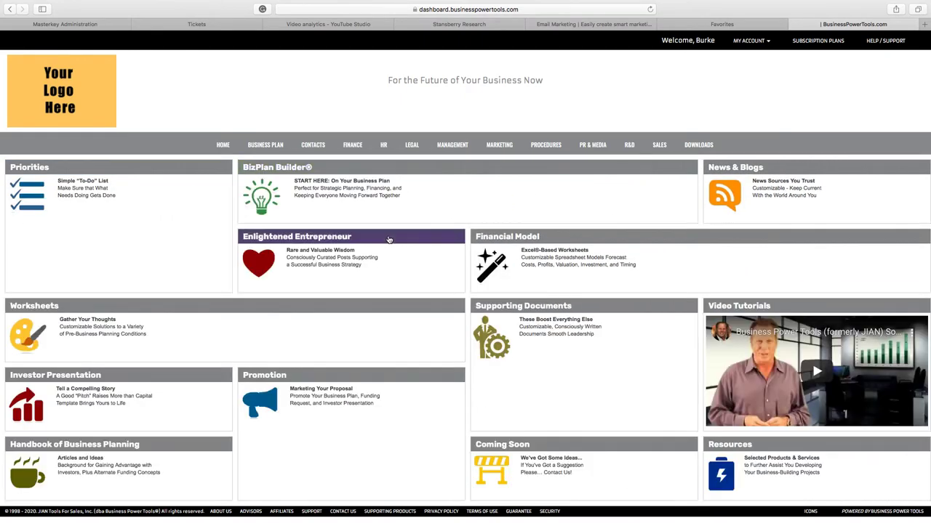
drag(386, 241, 388, 240)
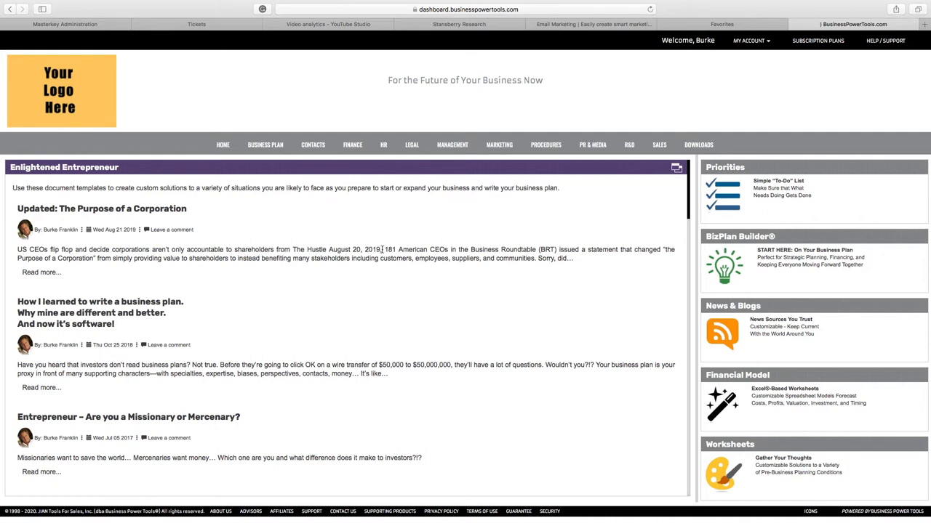
scroll(382, 249, down, 4)
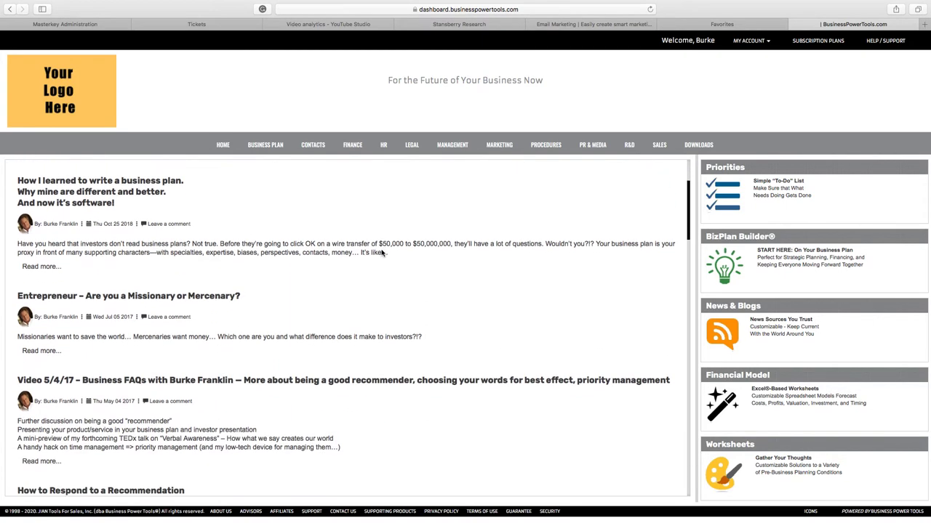
scroll(341, 265, down, 1)
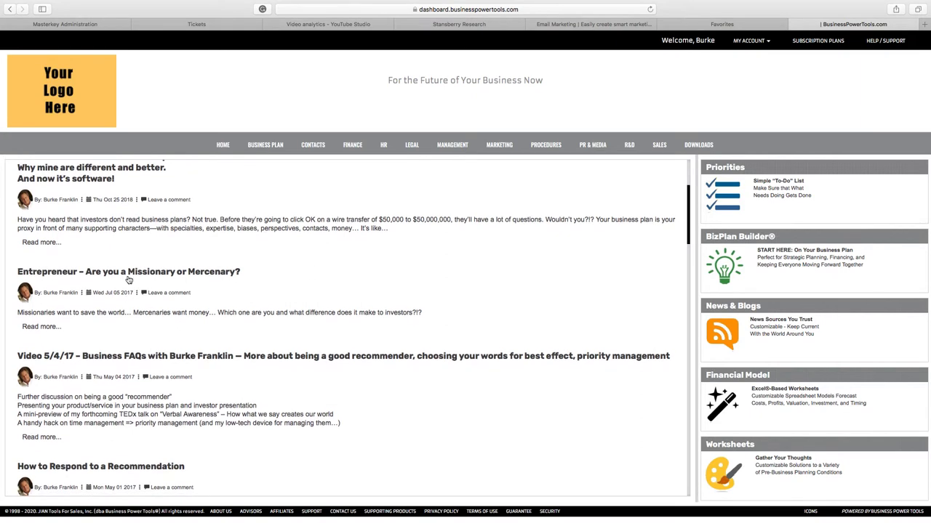
scroll(388, 267, up, 1)
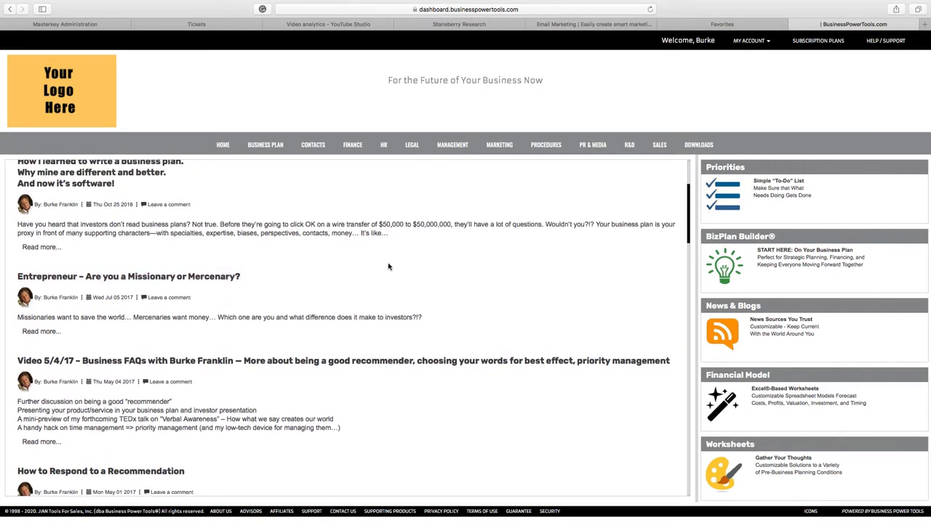
scroll(396, 263, up, 5)
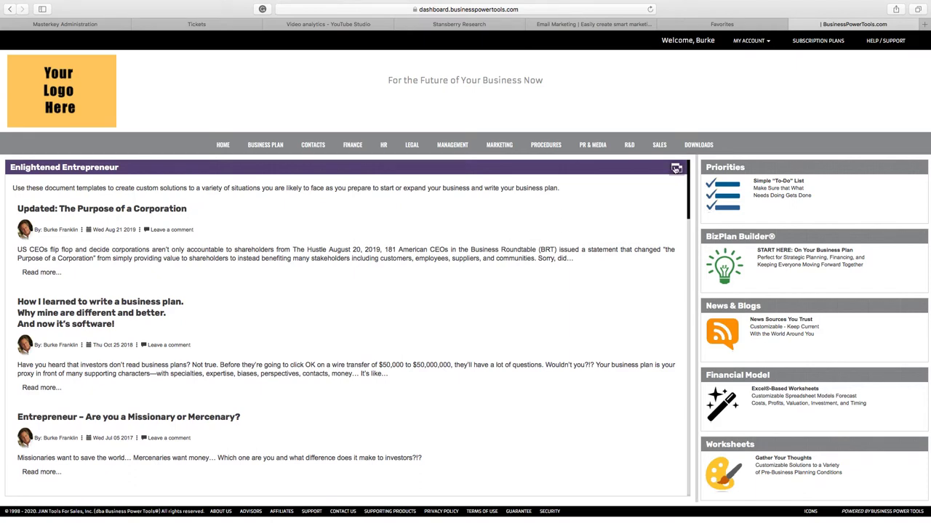
click(675, 169)
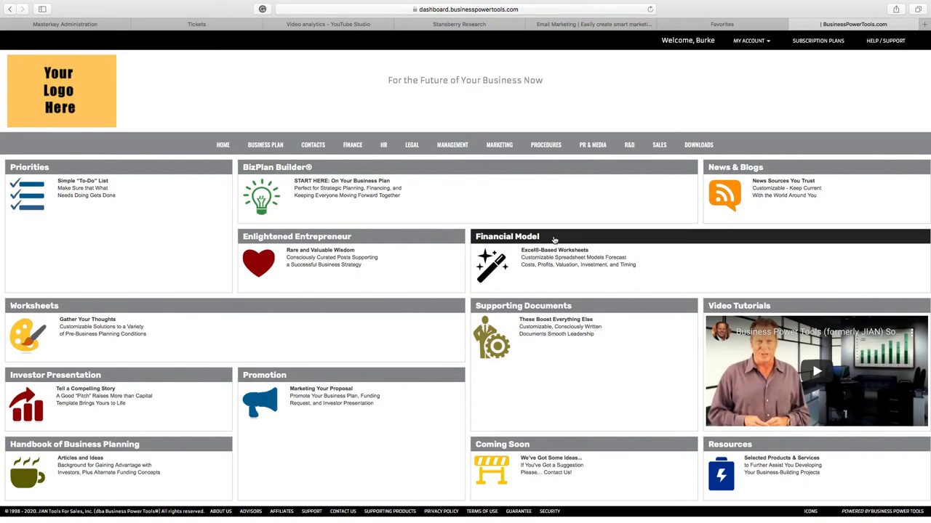
- Expand and collapse the Financial Model, Worksheets and Investor Presentation document lists
click(554, 240)
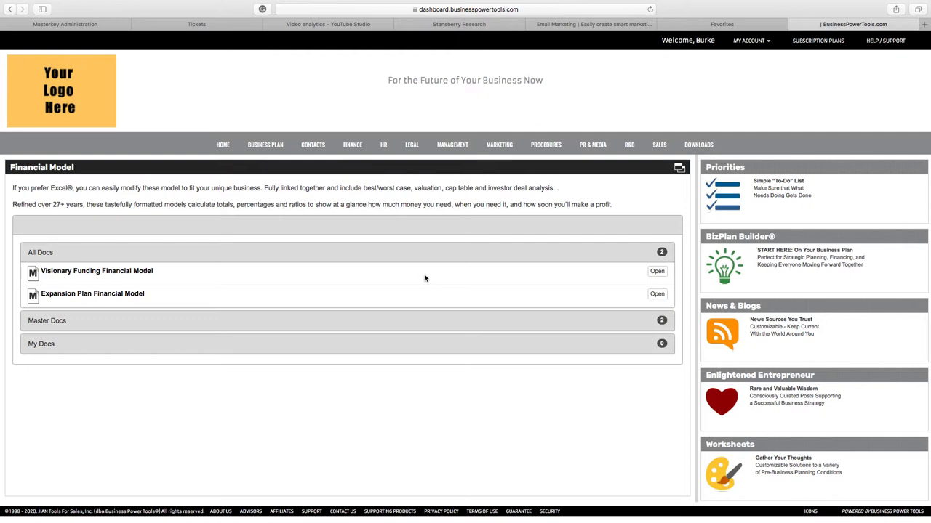
click(679, 168)
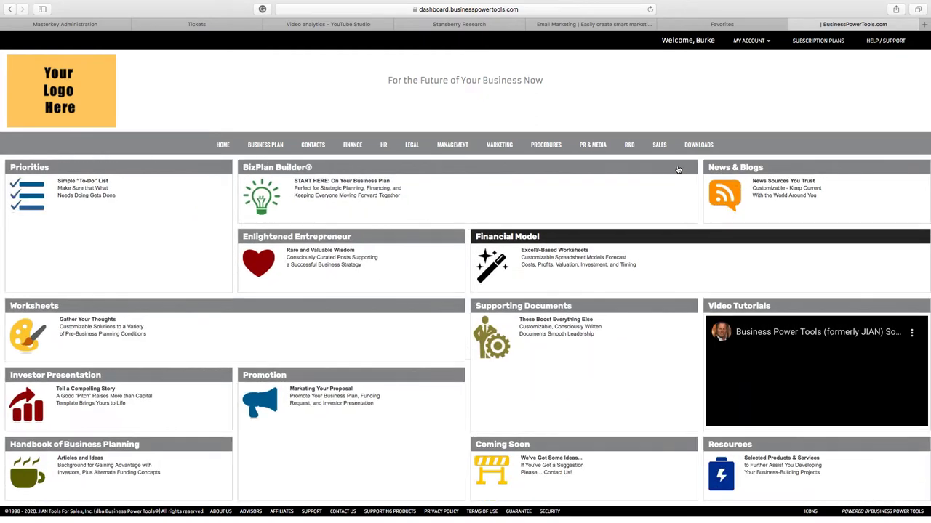
click(256, 308)
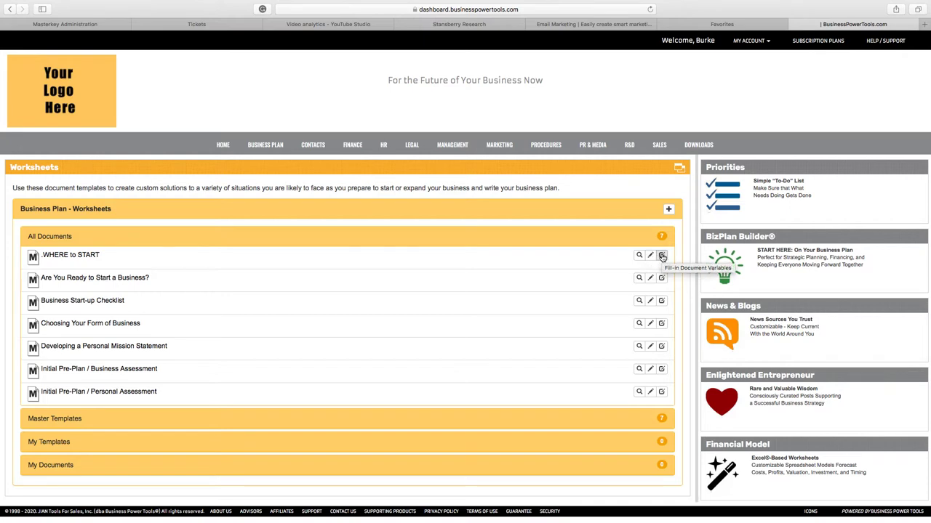
click(679, 167)
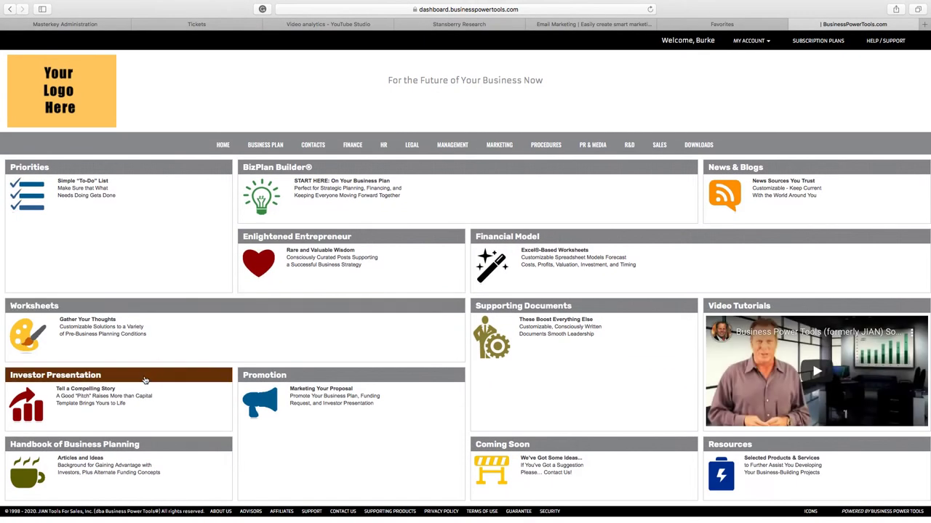
drag(144, 407, 144, 379)
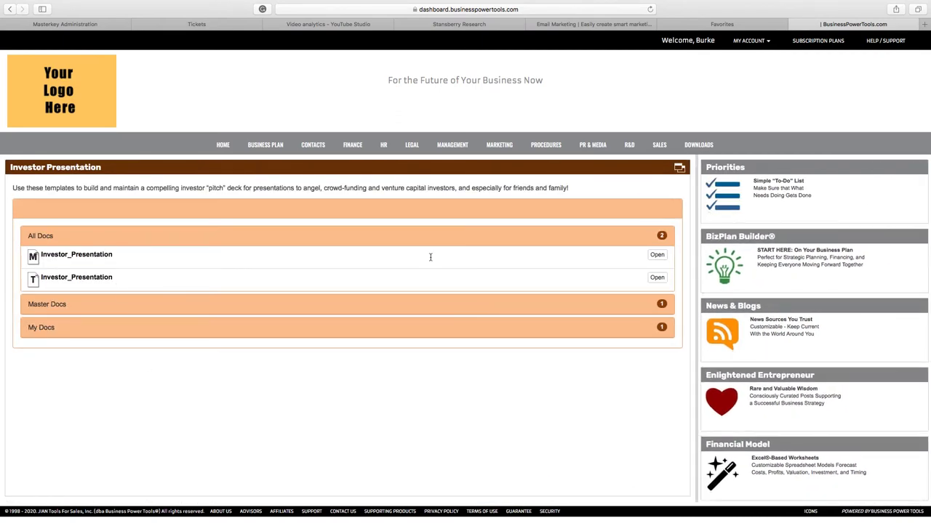
click(679, 168)
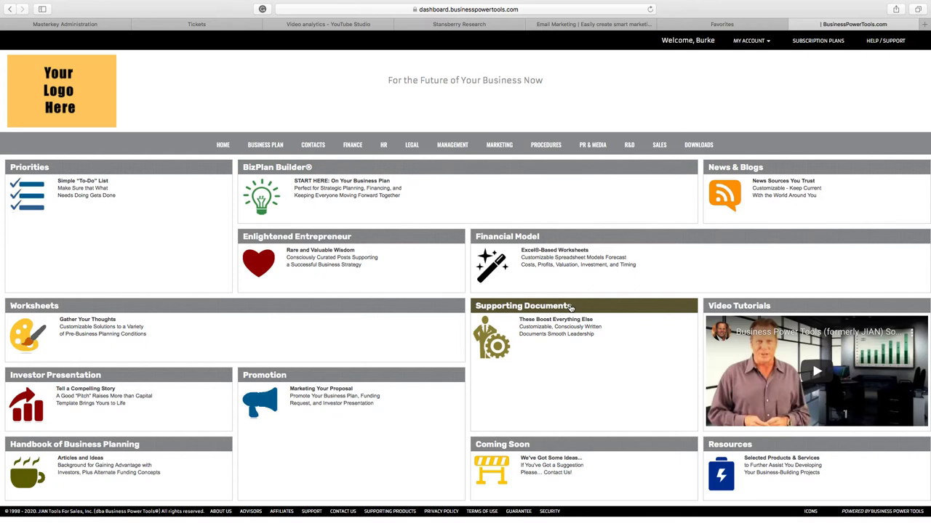
- Preview the Invitation - Board of Advisors template from Supporting Documents
click(570, 307)
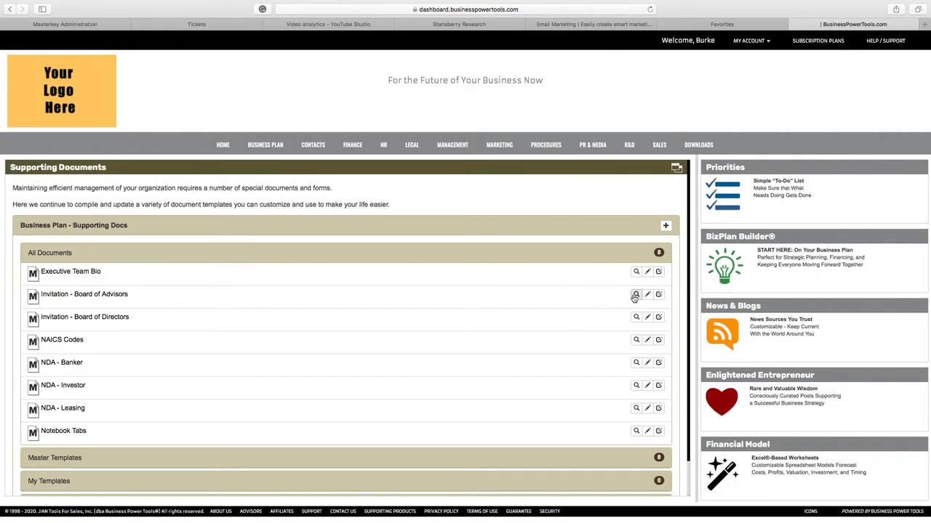
click(635, 294)
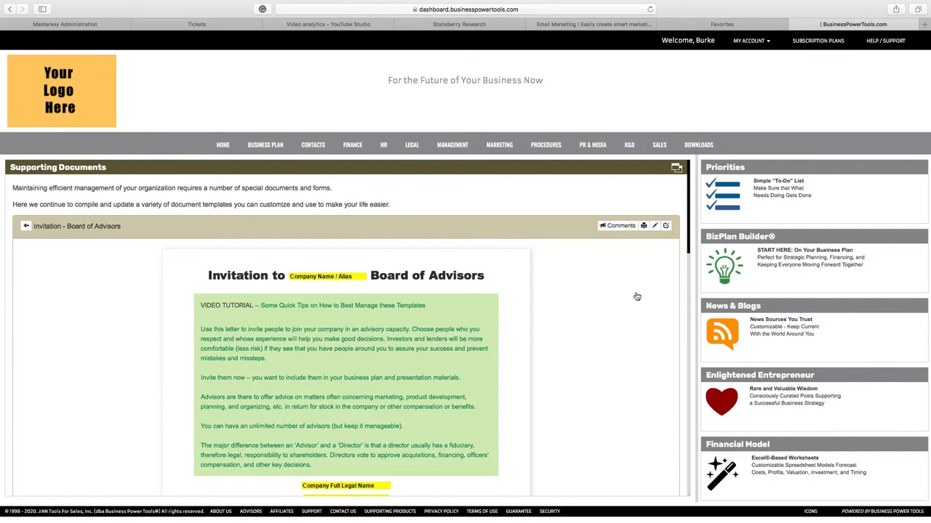
scroll(407, 380, down, 2)
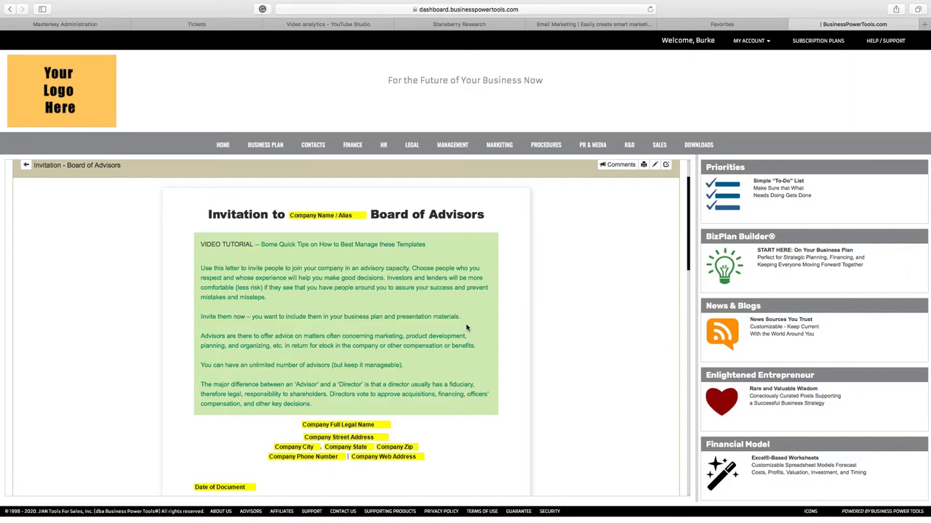
scroll(467, 328, down, 15)
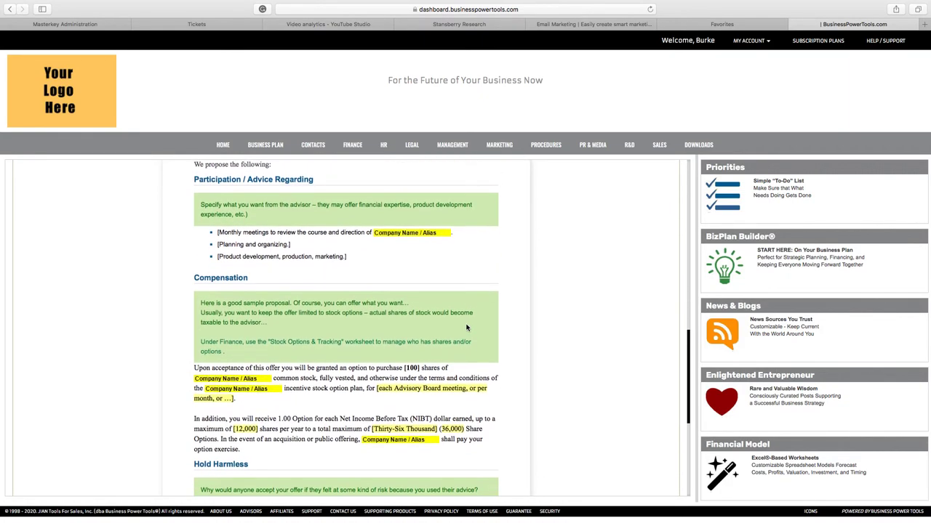
scroll(467, 328, down, 8)
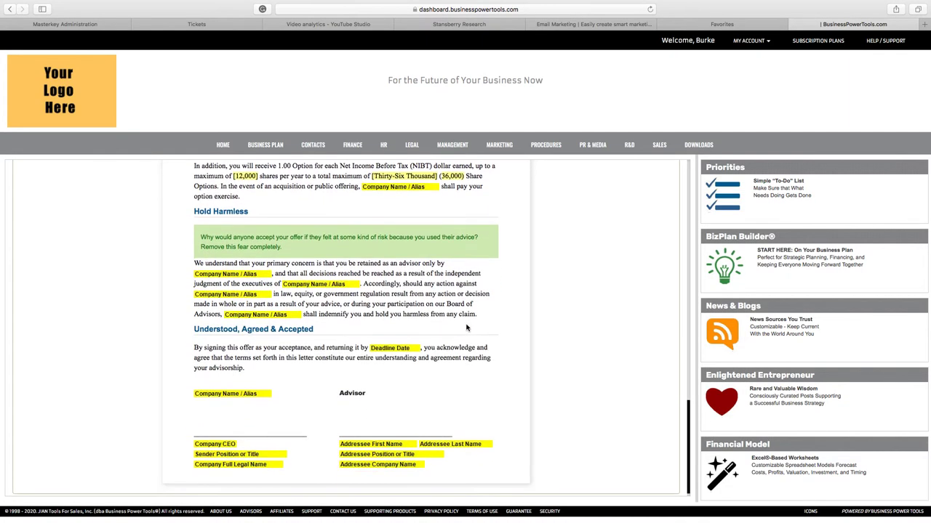
scroll(467, 328, up, 15)
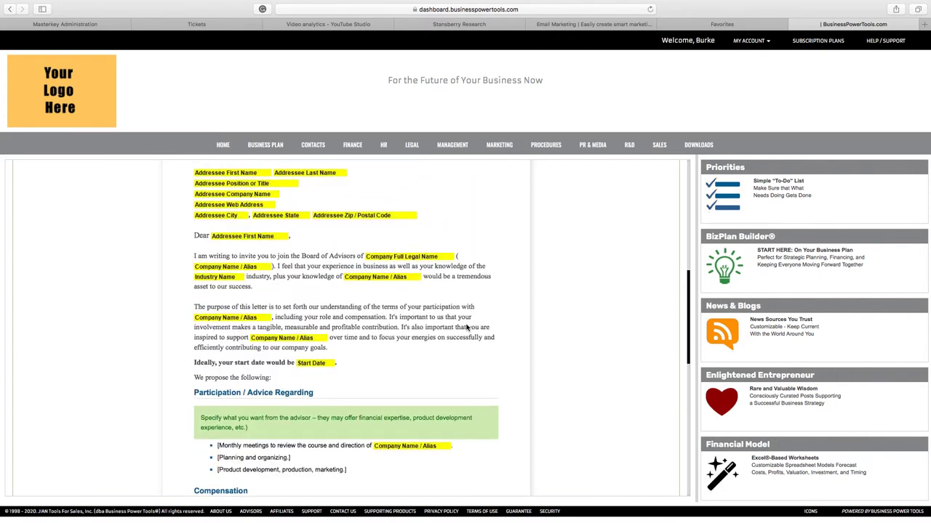
scroll(467, 328, up, 10)
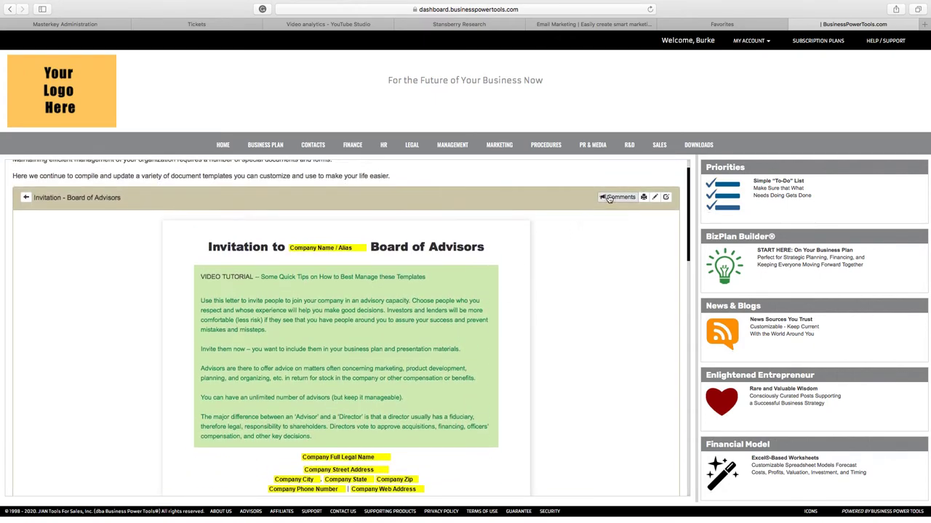
- Hide the tutorial comments in the invitation and open it in the editor
click(610, 197)
scroll(521, 362, down, 10)
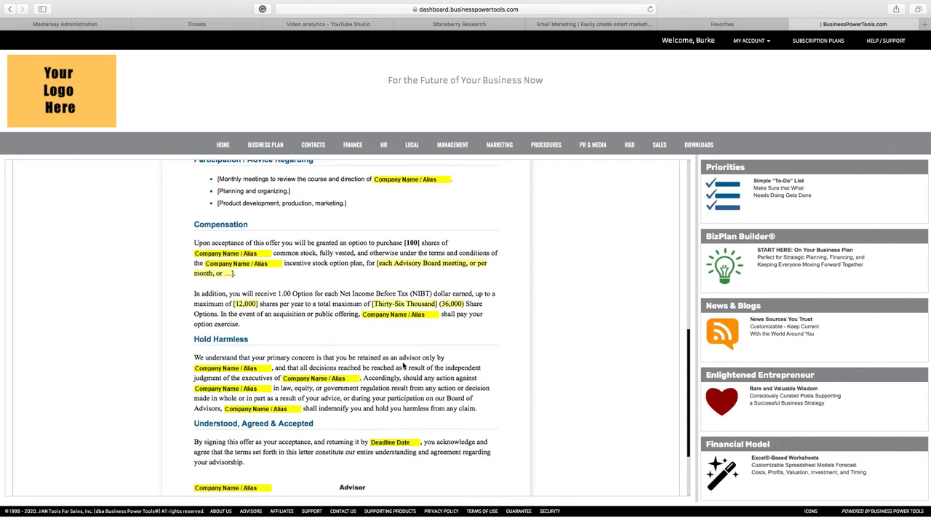
scroll(403, 365, up, 10)
click(617, 226)
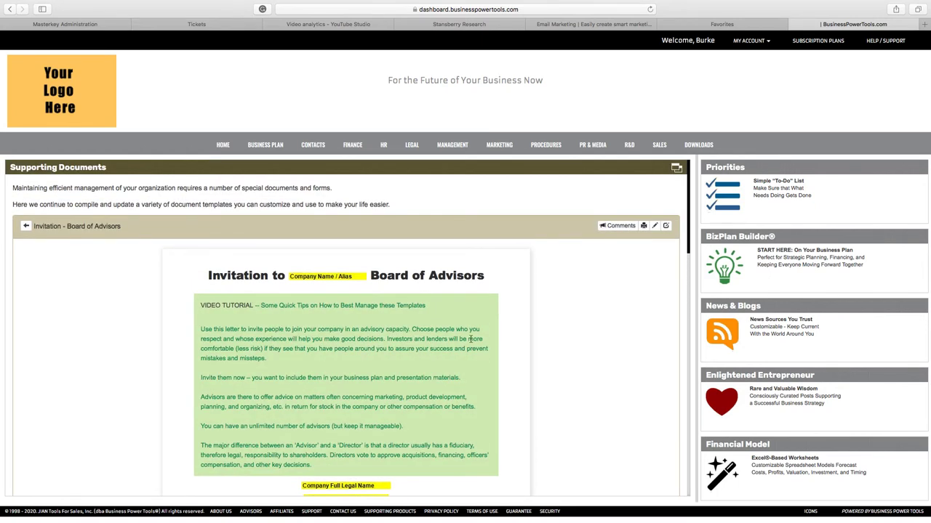
click(618, 226)
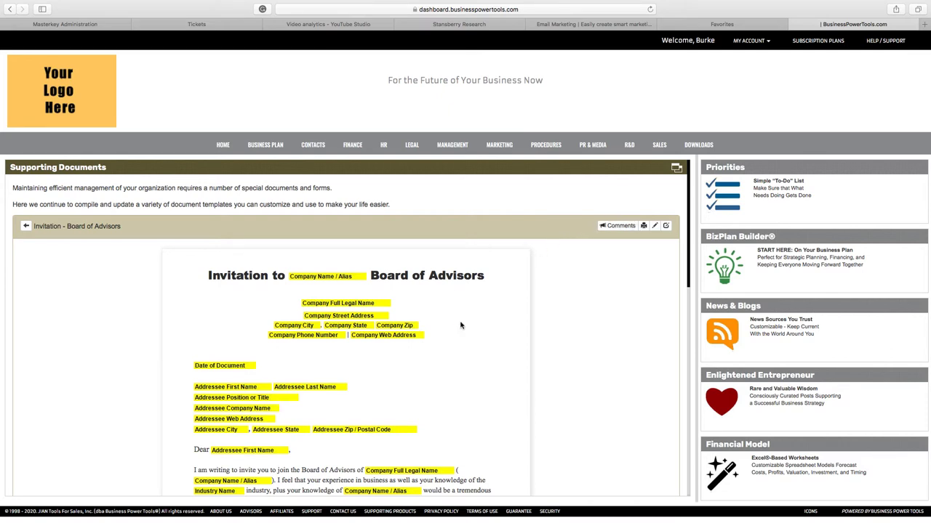
scroll(460, 325, down, 5)
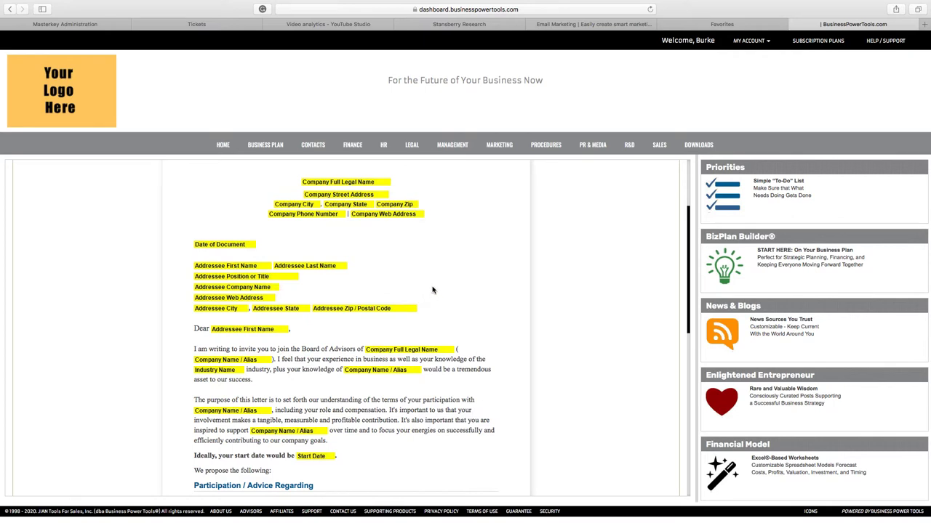
scroll(433, 294, down, 6)
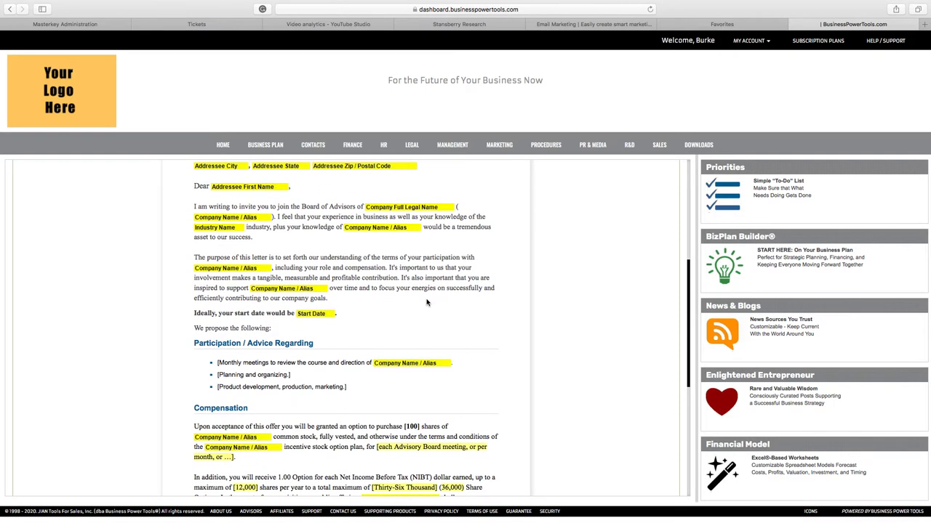
scroll(427, 302, up, 10)
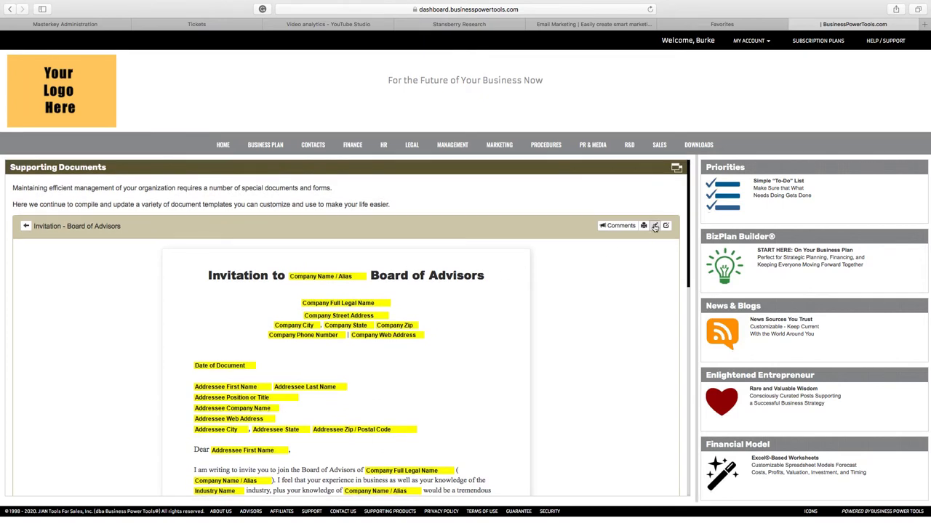
click(654, 226)
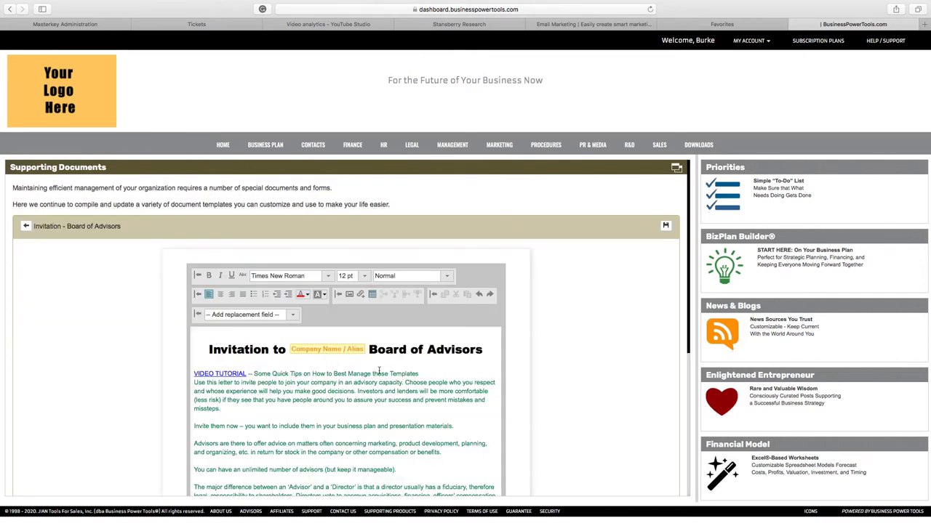
- Scan the invitation letter and its list of replacement fields without choosing one
scroll(519, 364, down, 5)
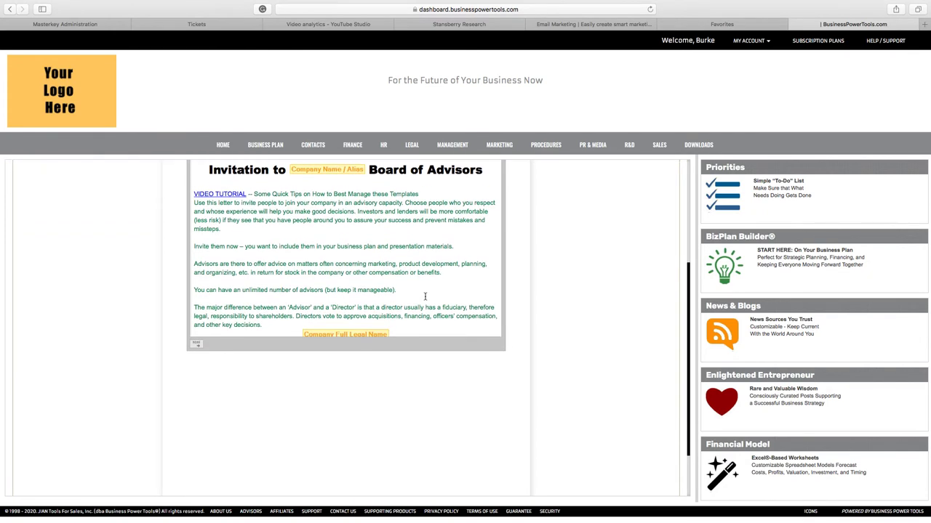
scroll(419, 293, up, 2)
scroll(417, 295, down, 6)
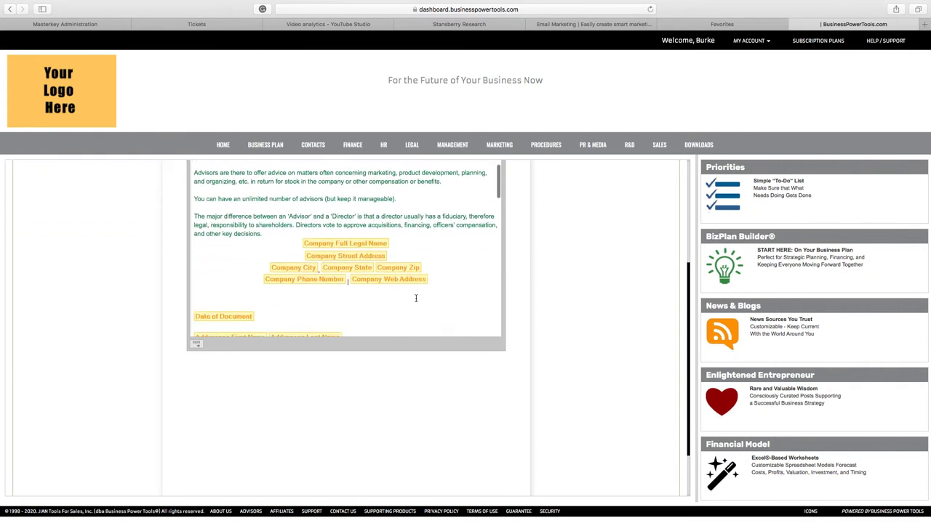
scroll(410, 291, down, 1)
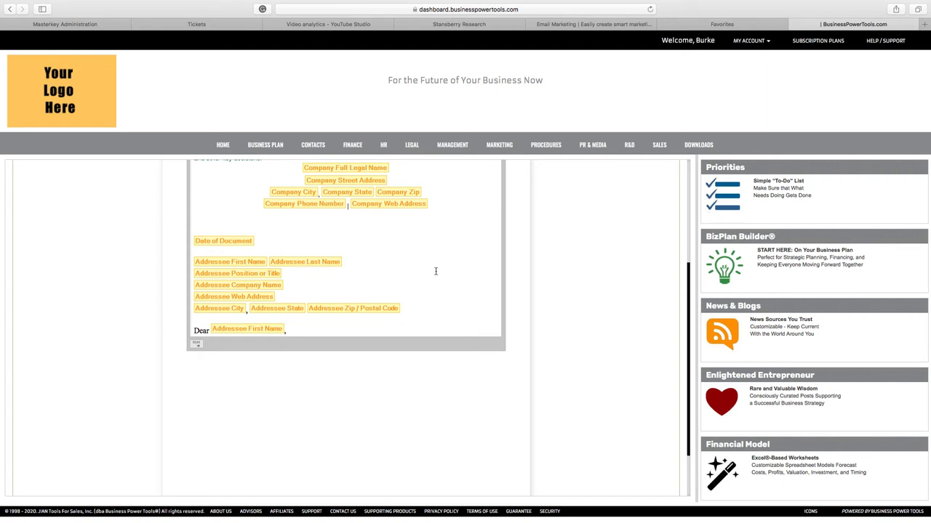
scroll(436, 271, down, 2)
scroll(435, 270, up, 3)
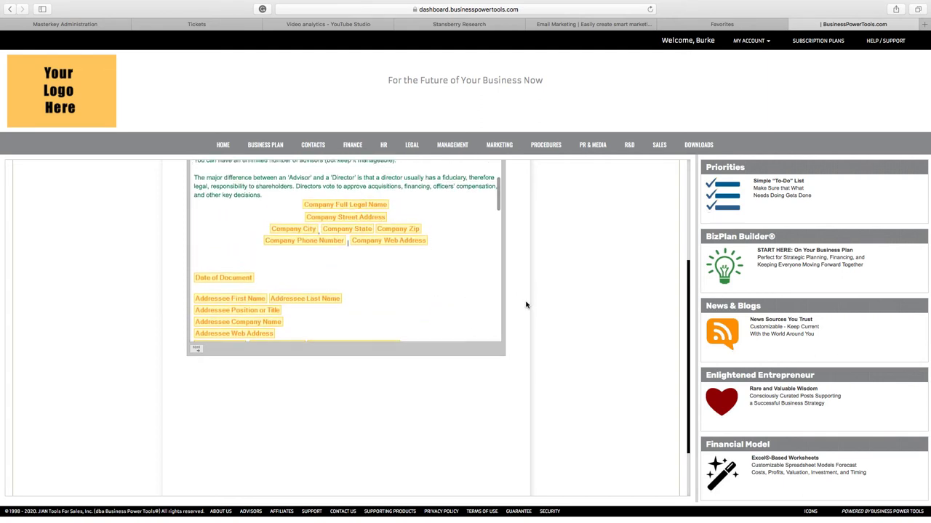
scroll(527, 305, up, 4)
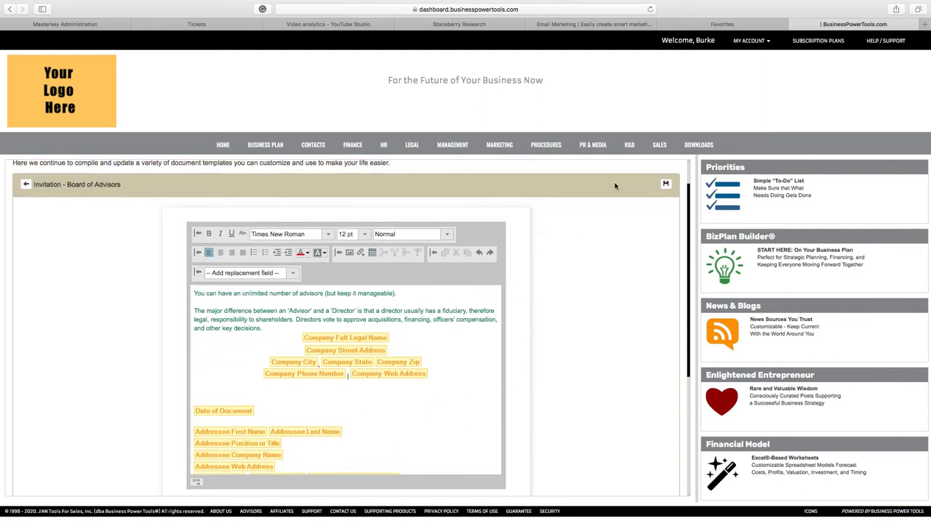
click(290, 274)
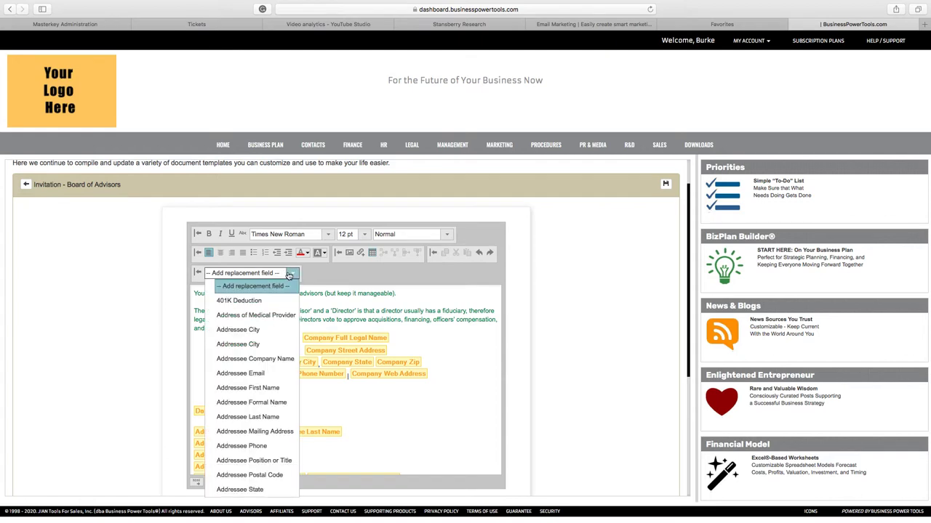
click(313, 274)
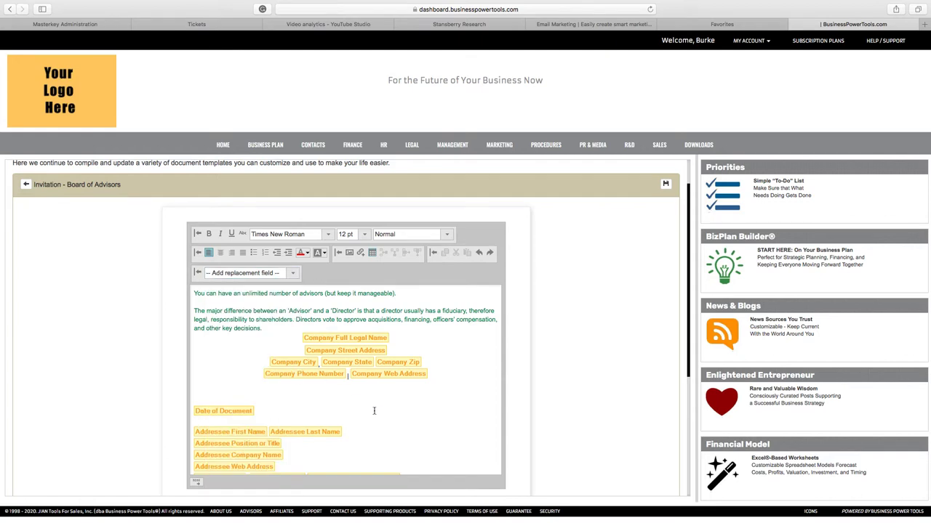
- Replace 'Monthly' with 'Weekly' in the first bullet
scroll(373, 411, down, 5)
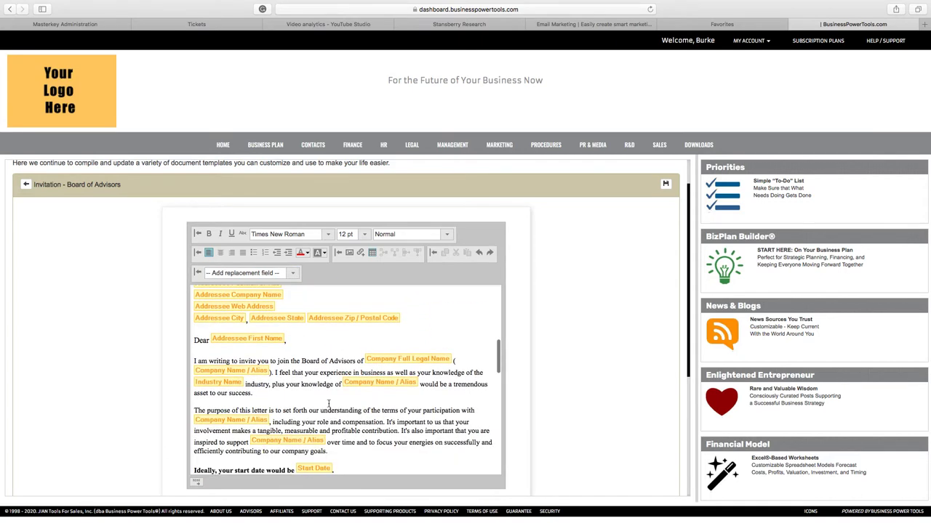
scroll(328, 405, down, 3)
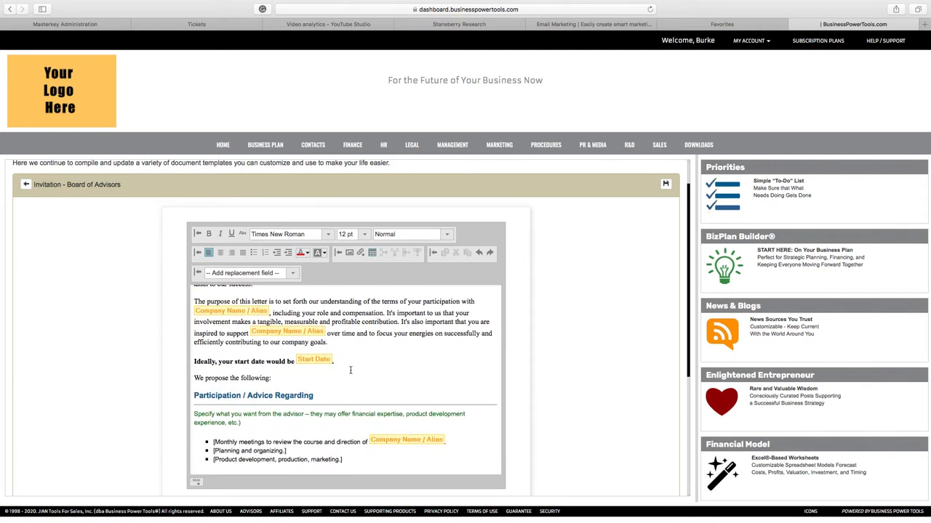
scroll(350, 373, down, 2)
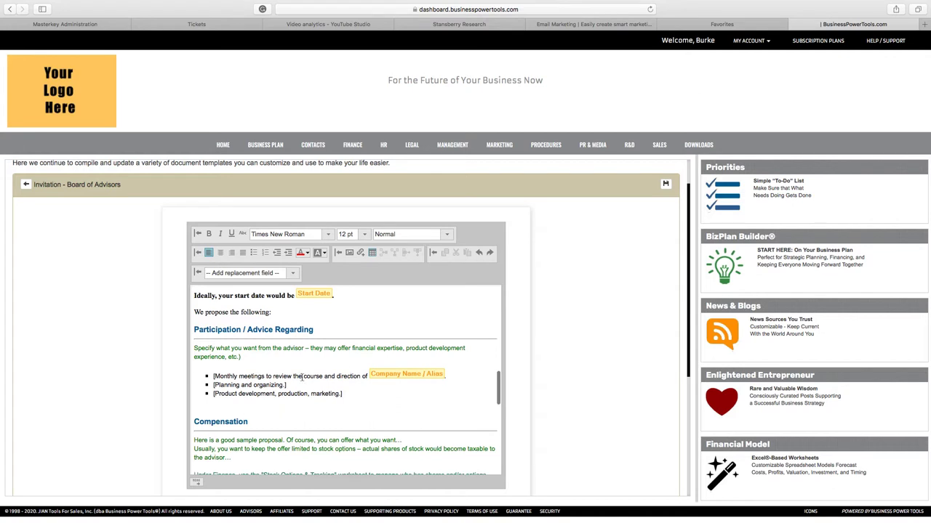
click(214, 376)
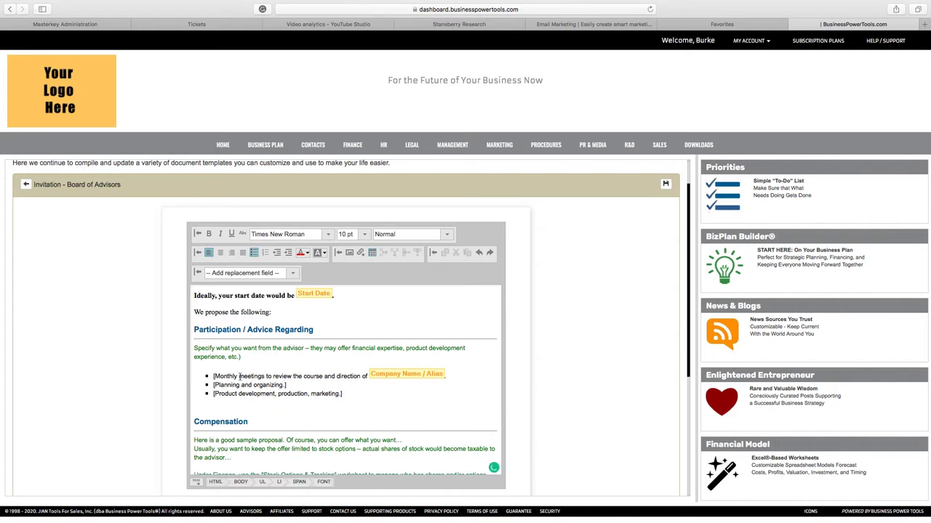
double_click(233, 376)
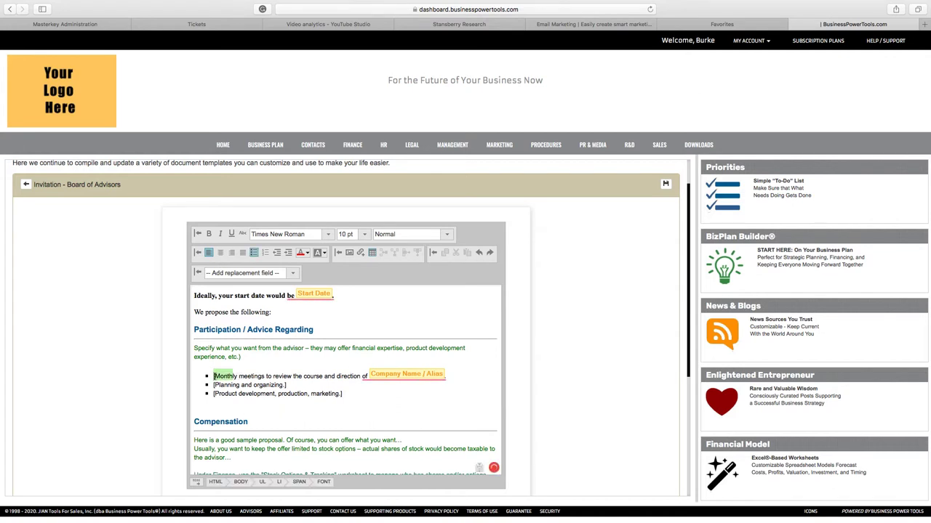
text(Weekly)
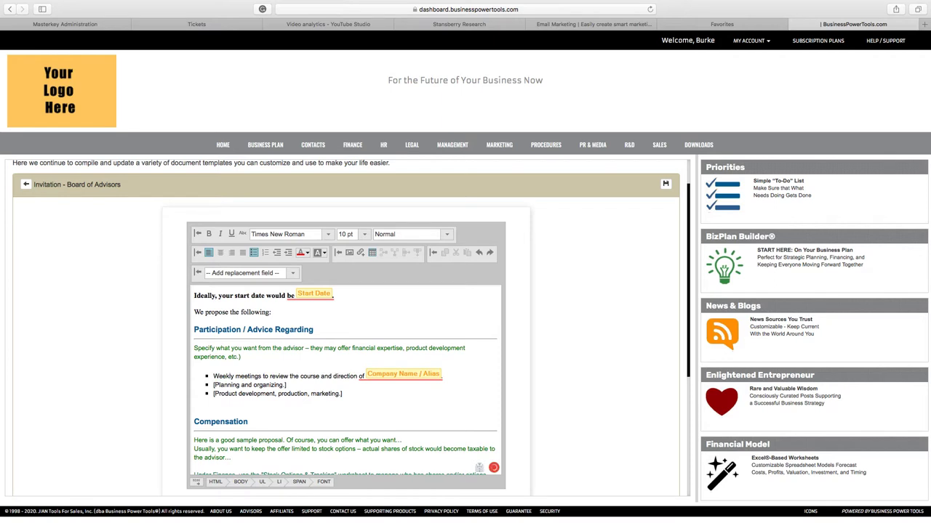
- Remove the planning bullet's bracket and replace 'and' with a comma
click(214, 385)
key(BackSpace)
double_click(244, 385)
text(,)
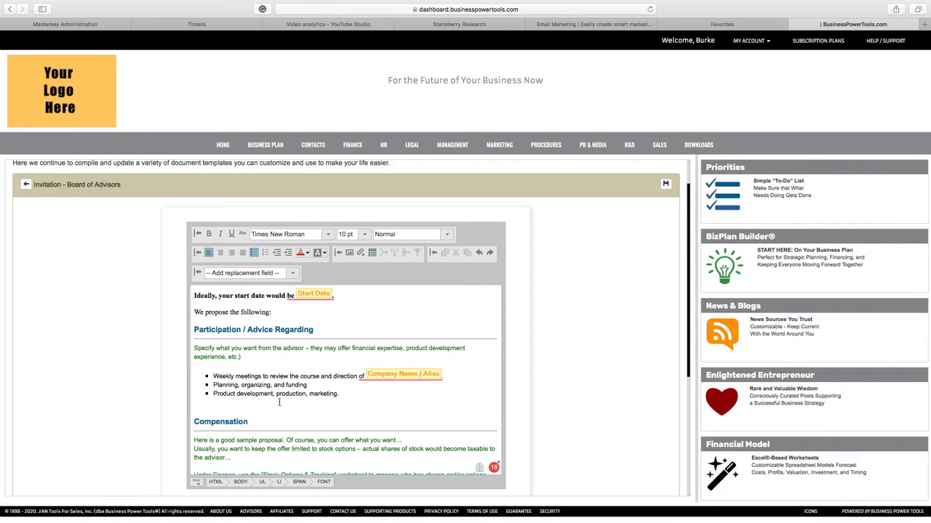
scroll(283, 403, down, 3)
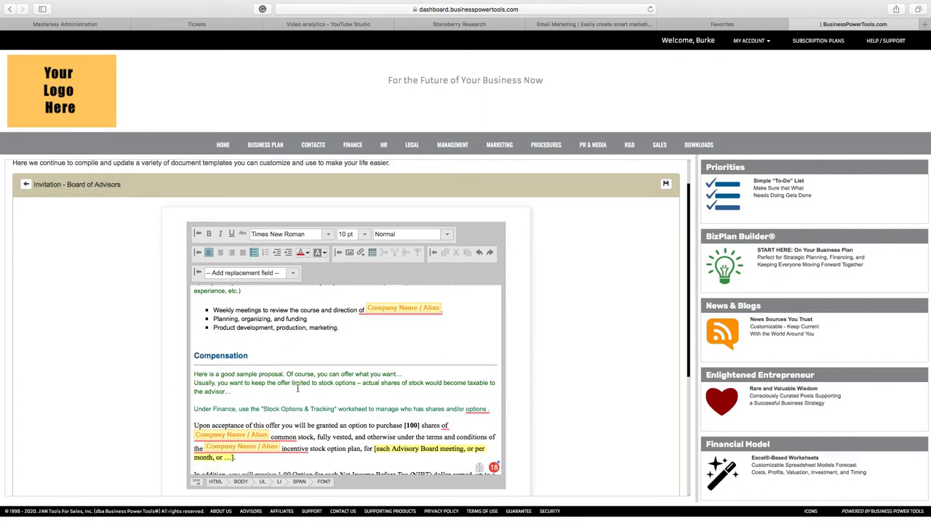
scroll(297, 389, down, 8)
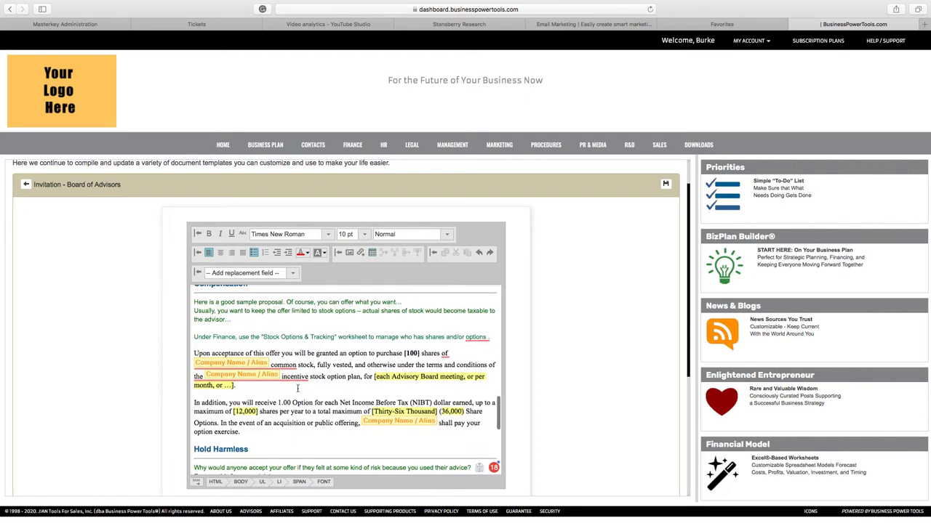
scroll(298, 389, up, 9)
scroll(298, 389, up, 15)
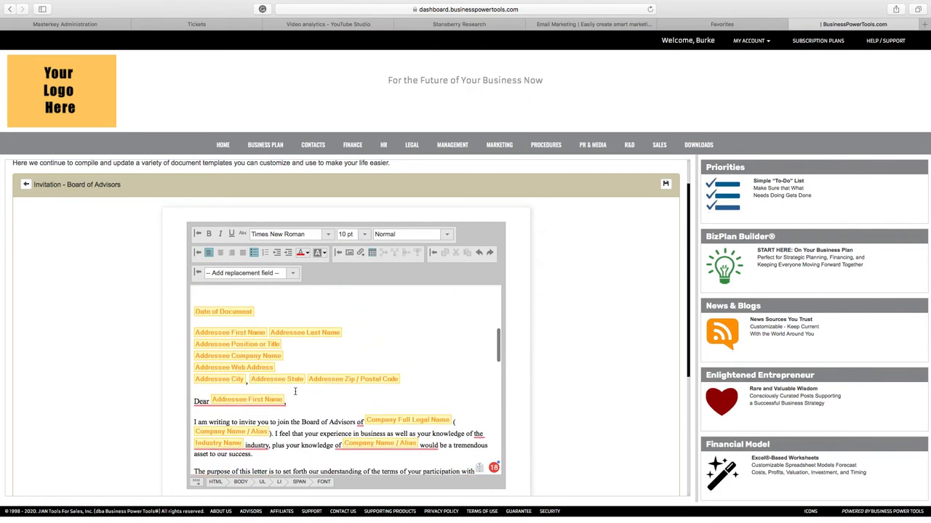
- Save as a master template, changing 'Copy' to 'Template' in the name
click(665, 184)
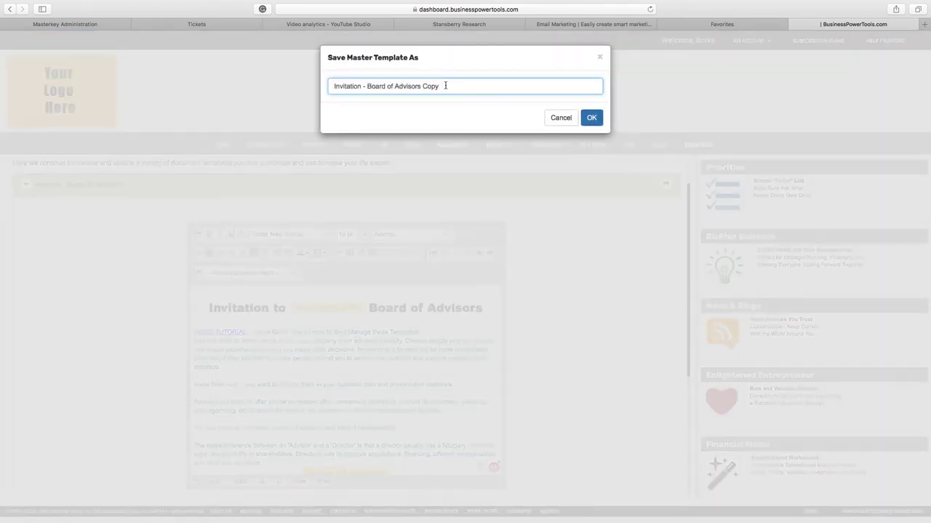
drag(451, 86, 424, 86)
text(Template)
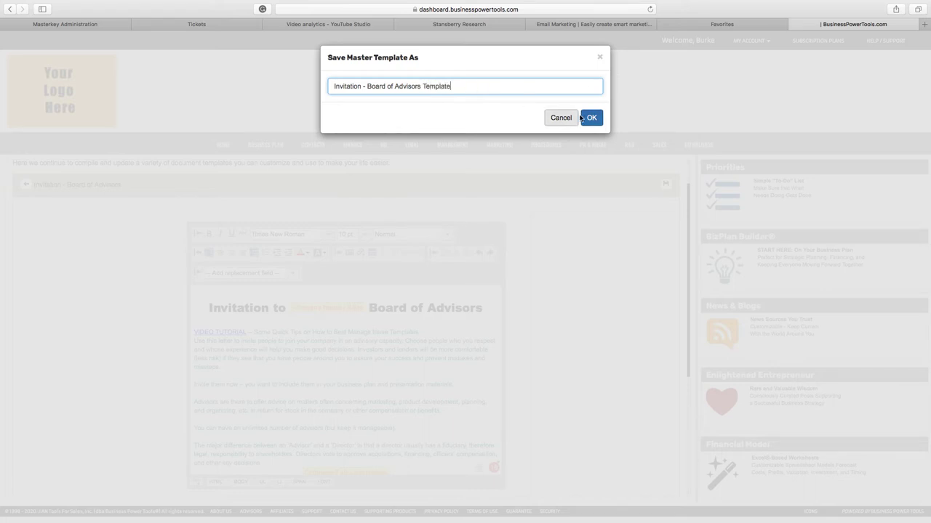
click(586, 118)
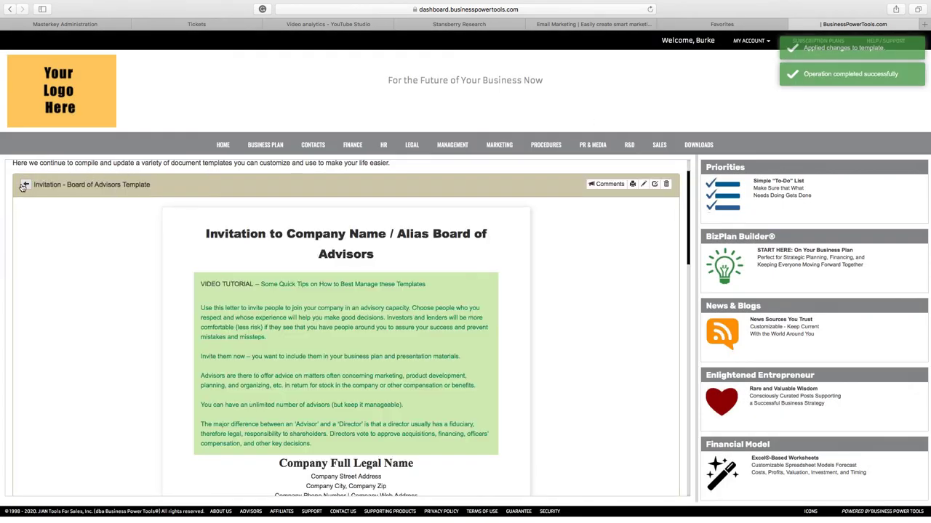
- Check the new template under Master Templates and My Templates, then return to All Documents
click(25, 186)
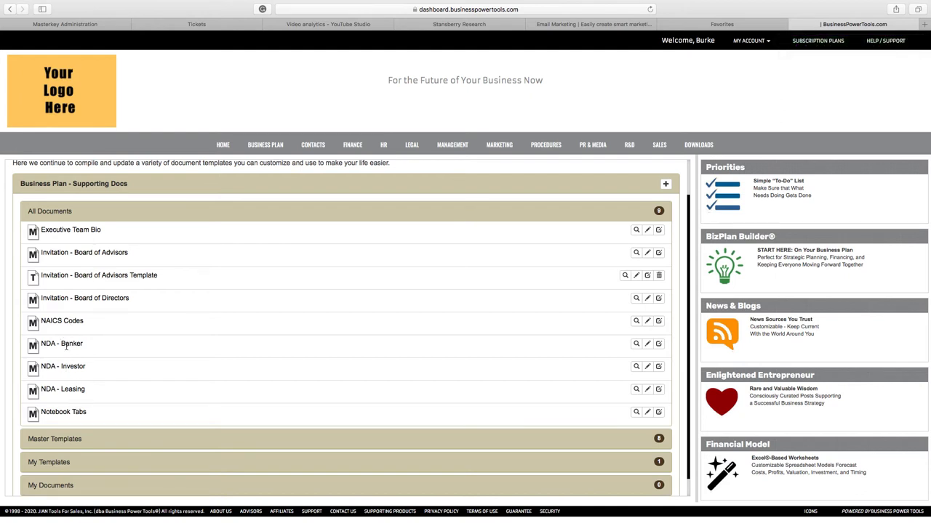
click(123, 440)
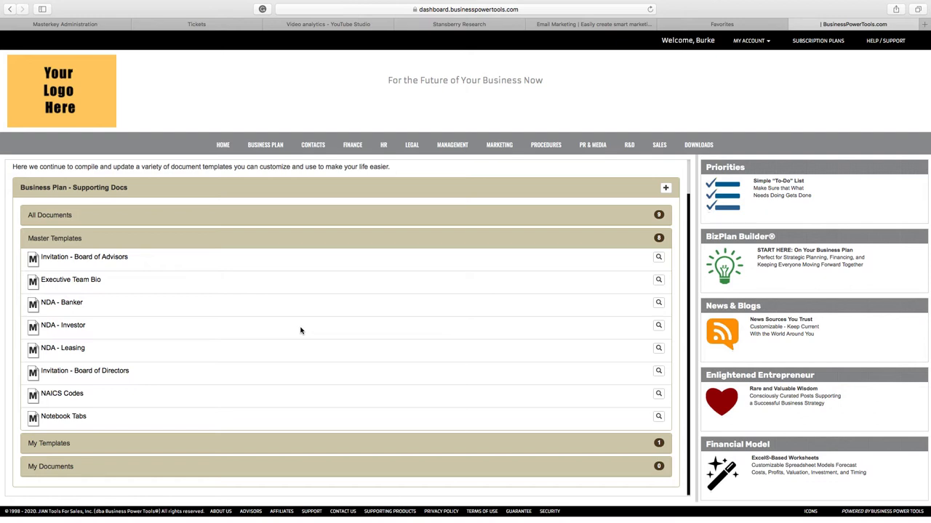
click(284, 448)
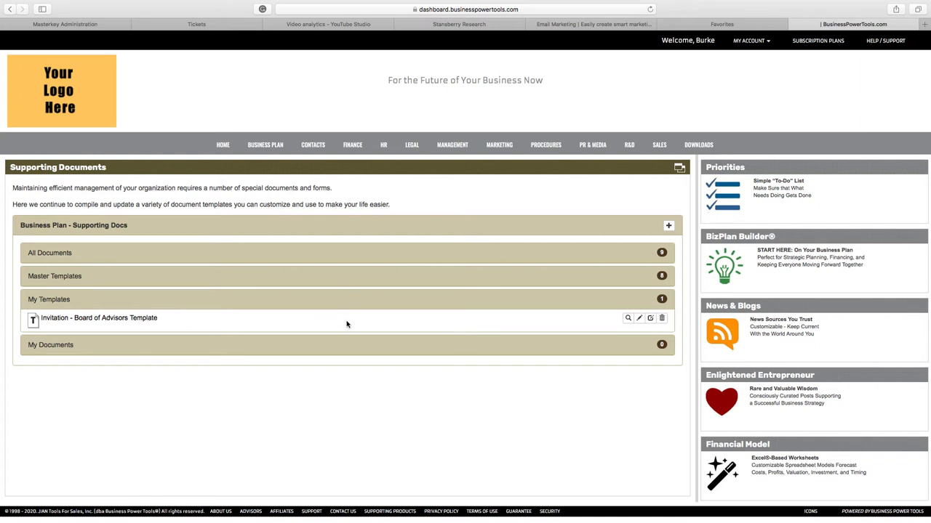
click(627, 319)
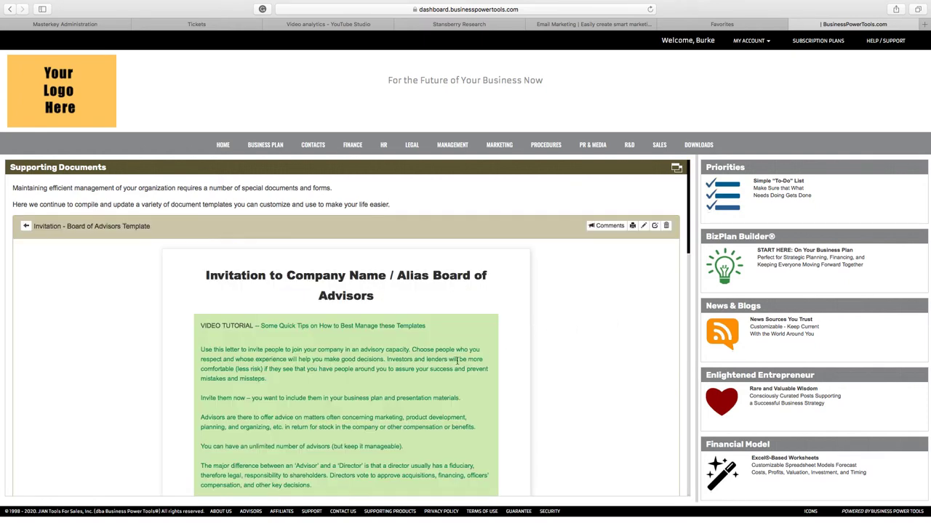
scroll(458, 361, down, 5)
scroll(457, 363, down, 5)
scroll(461, 357, up, 10)
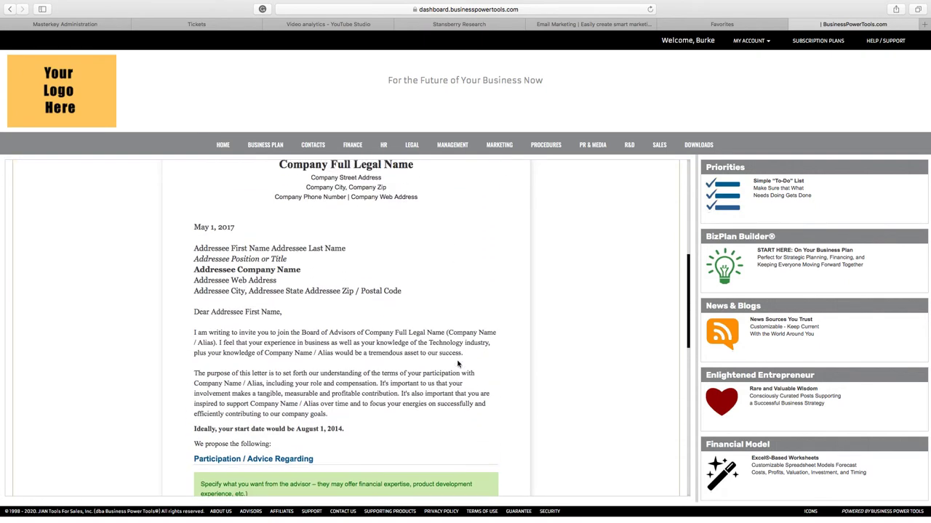
scroll(598, 262, up, 3)
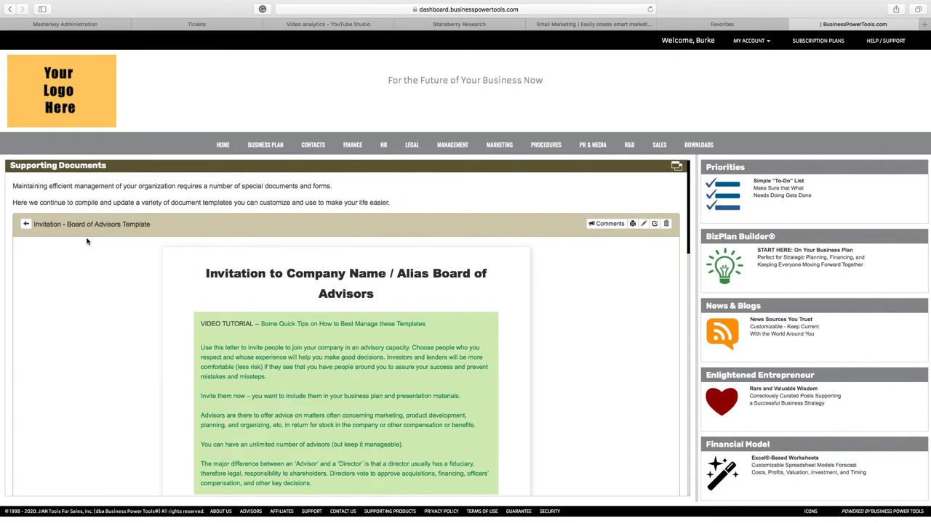
click(25, 224)
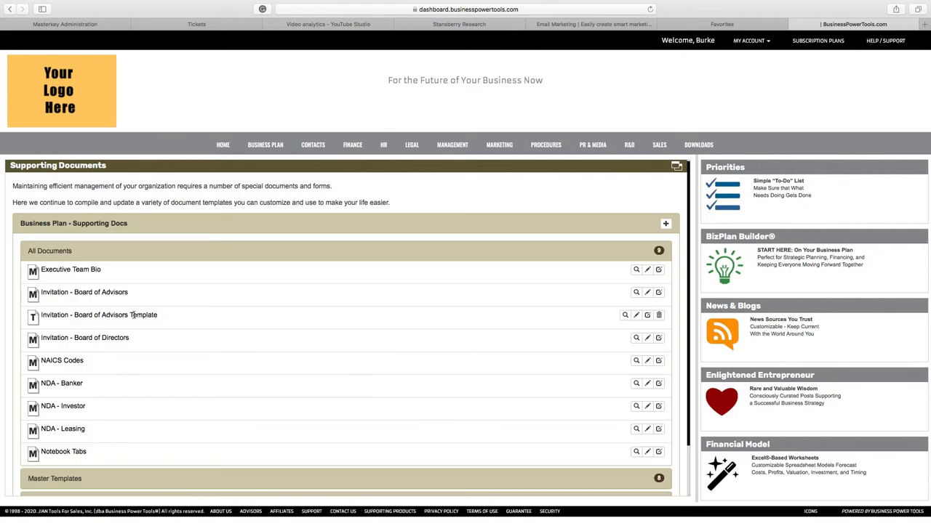
click(642, 315)
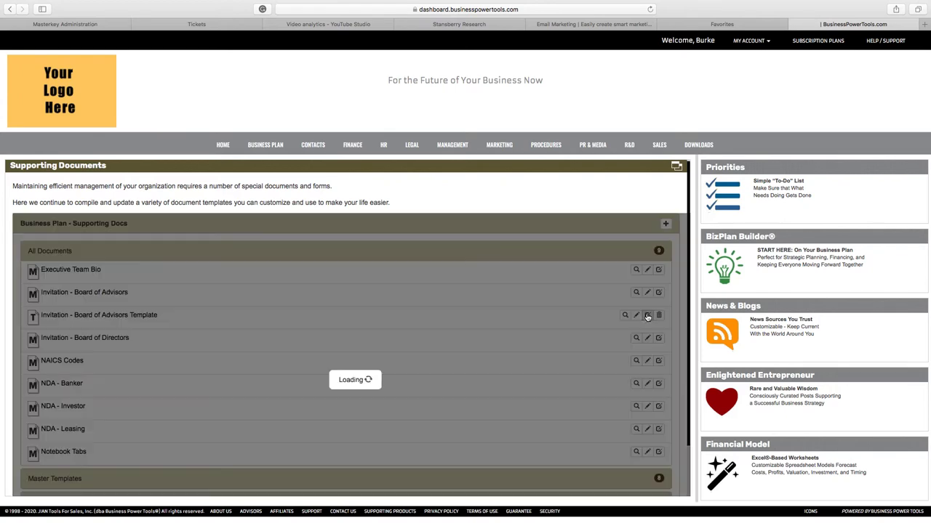
scroll(447, 338, down, 2)
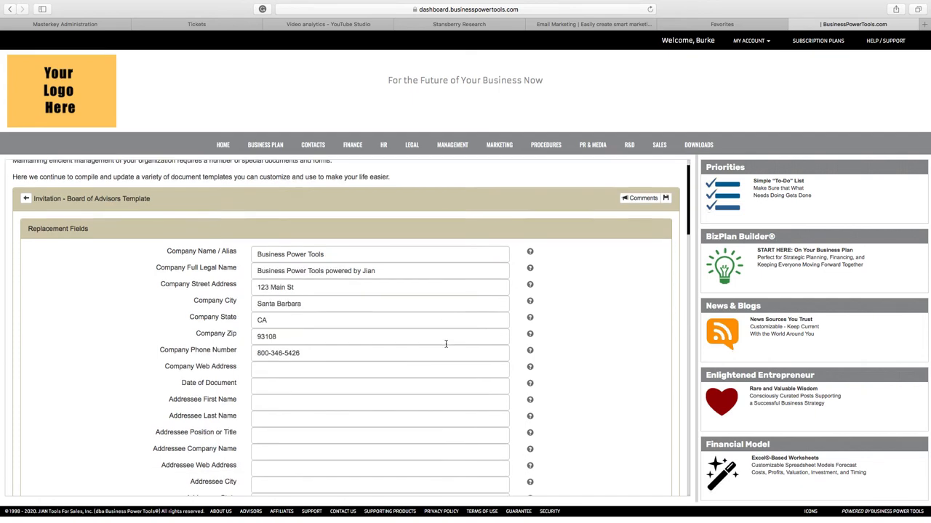
scroll(446, 344, down, 2)
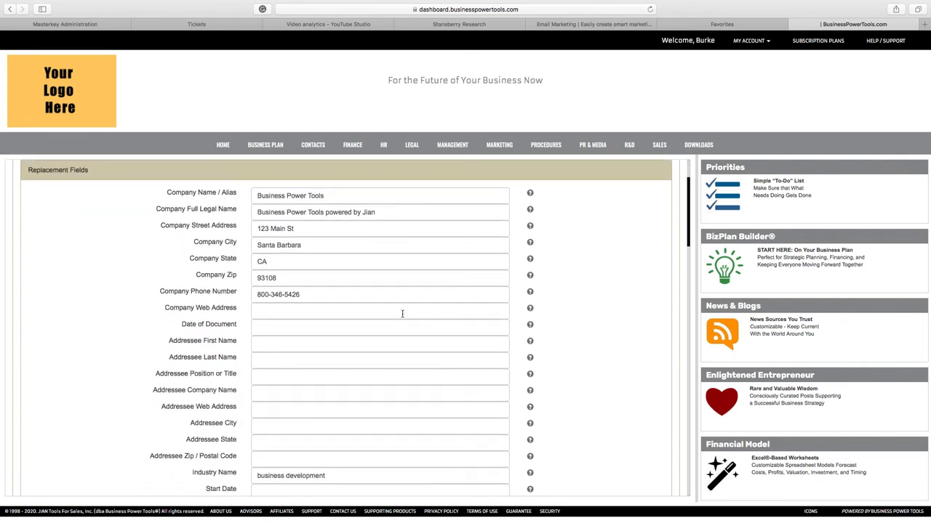
click(401, 313)
text(www.business.com)
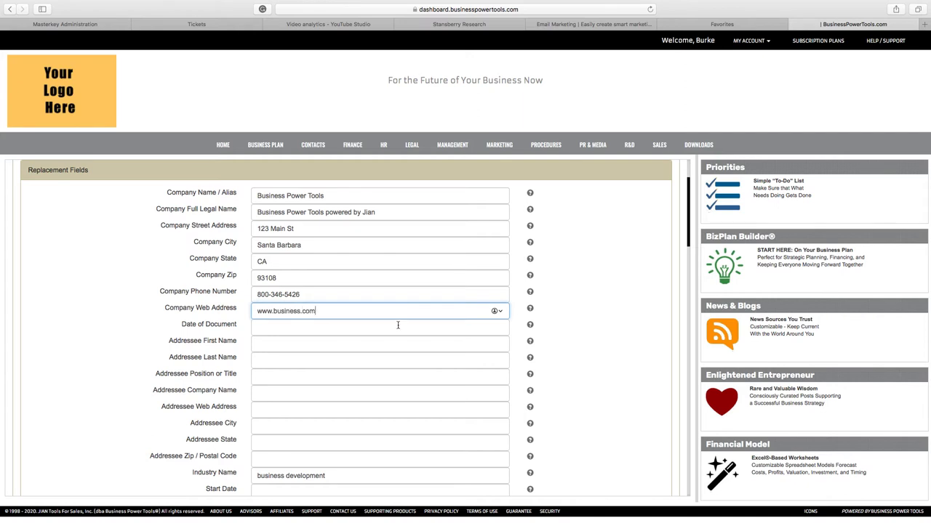
- Fill in the addressee's name, position or title, and company name fields
click(398, 327)
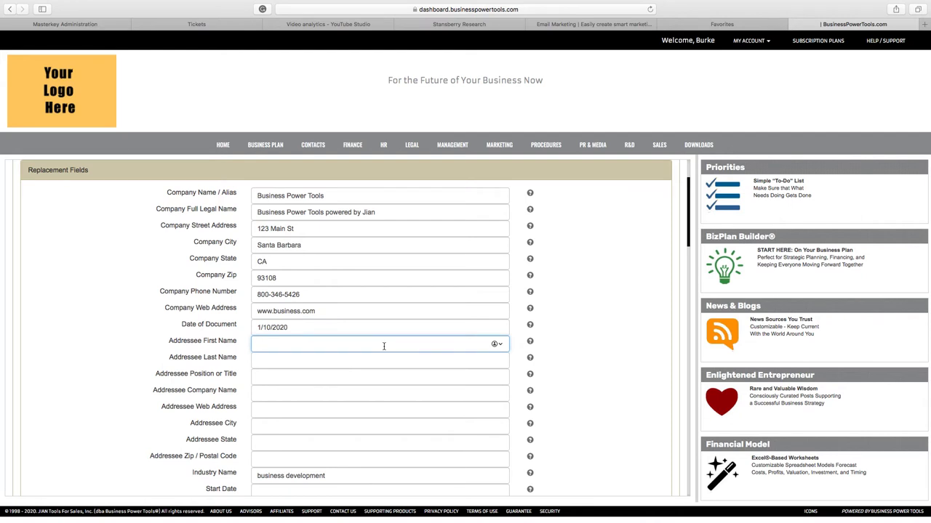
text(Bob)
click(379, 356)
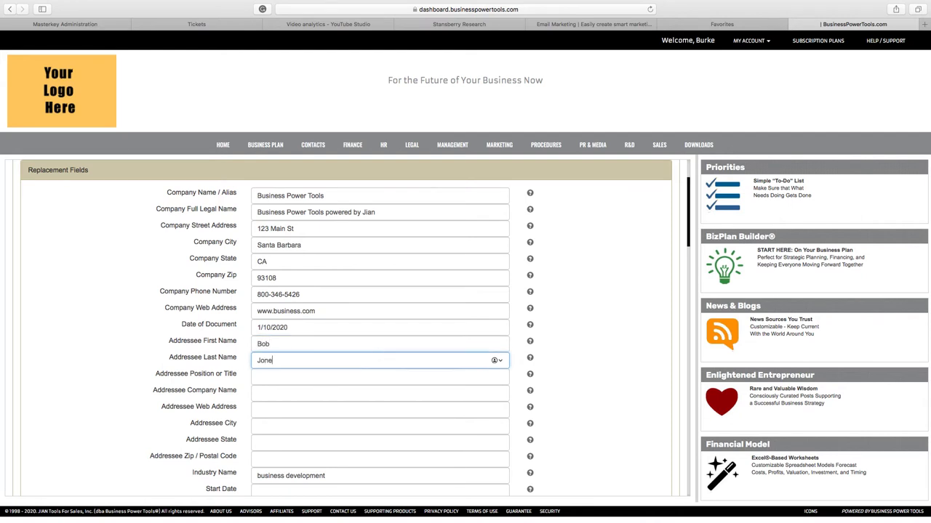
scroll(364, 359, down, 2)
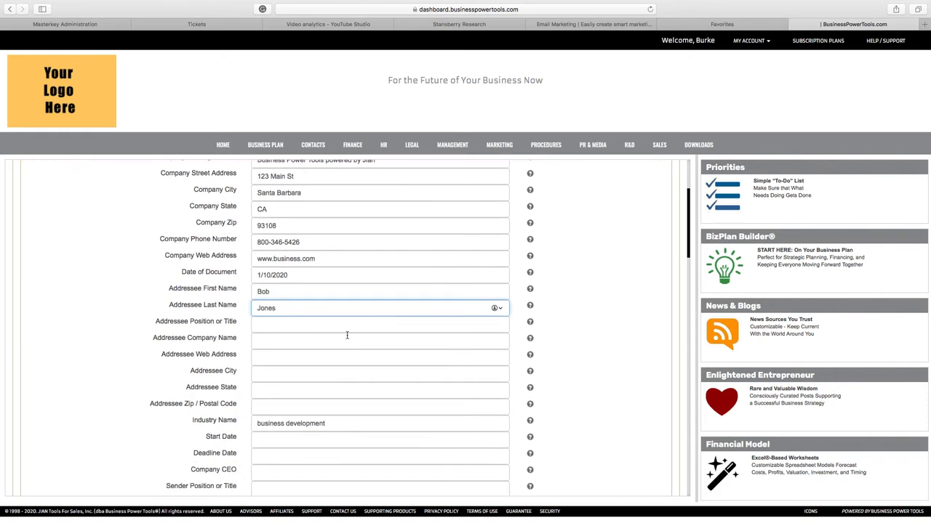
click(344, 324)
text(Advisor)
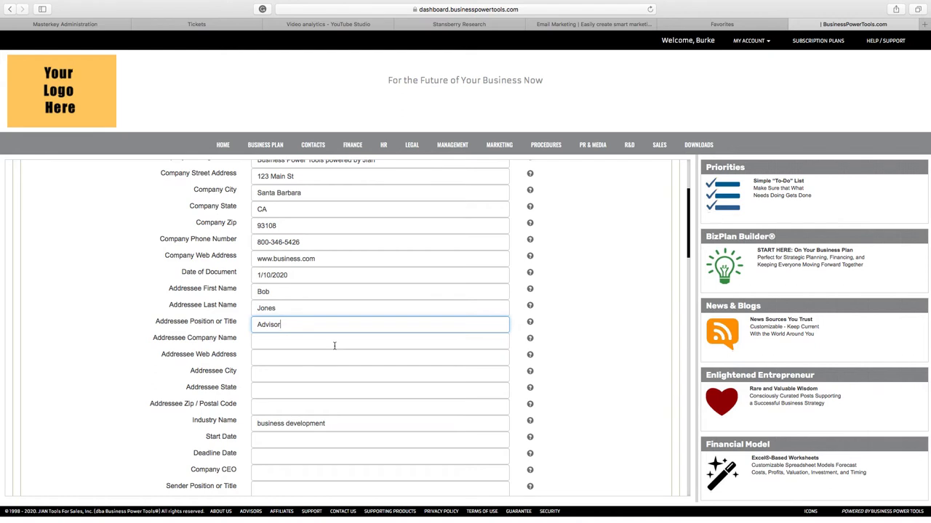
click(334, 345)
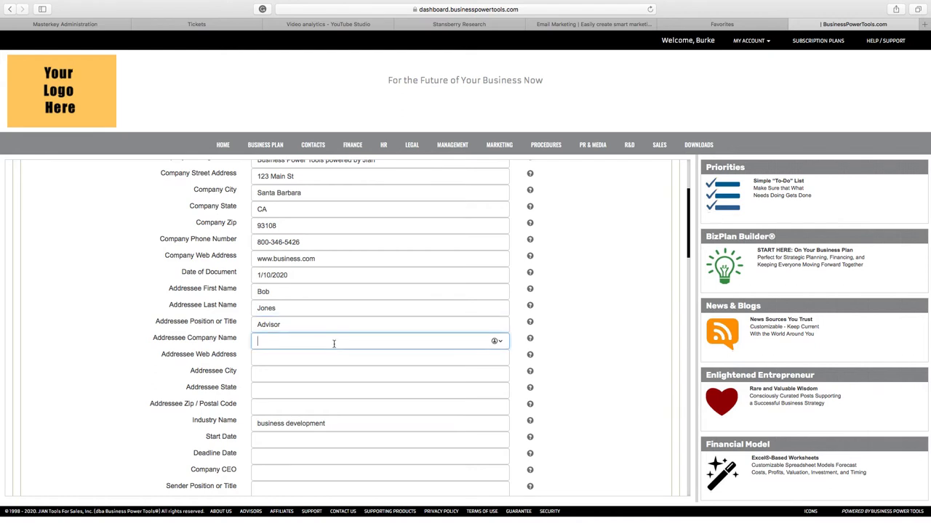
text(Bob Jones Inc.)
- Scroll through the Document Preview, where the Start Date placeholder is still unfilled
scroll(341, 358, down, 3)
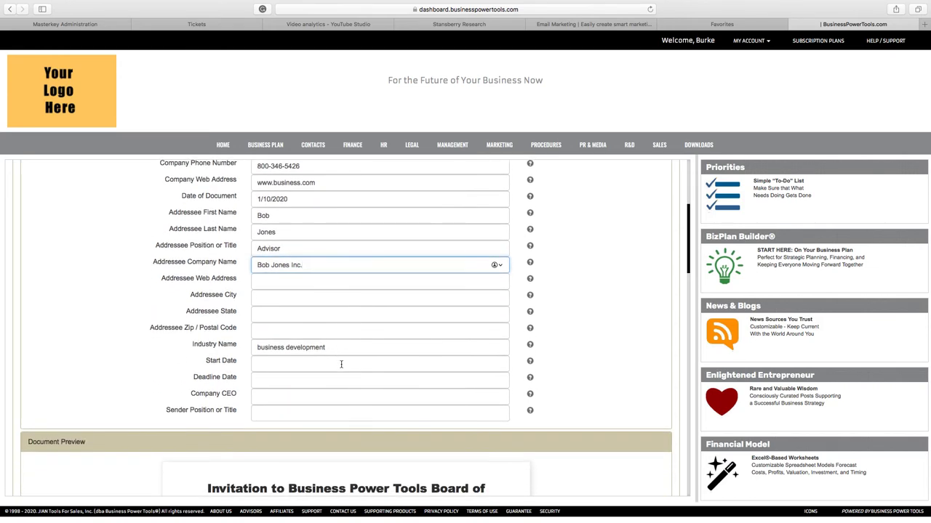
scroll(341, 360, down, 5)
scroll(341, 367, down, 10)
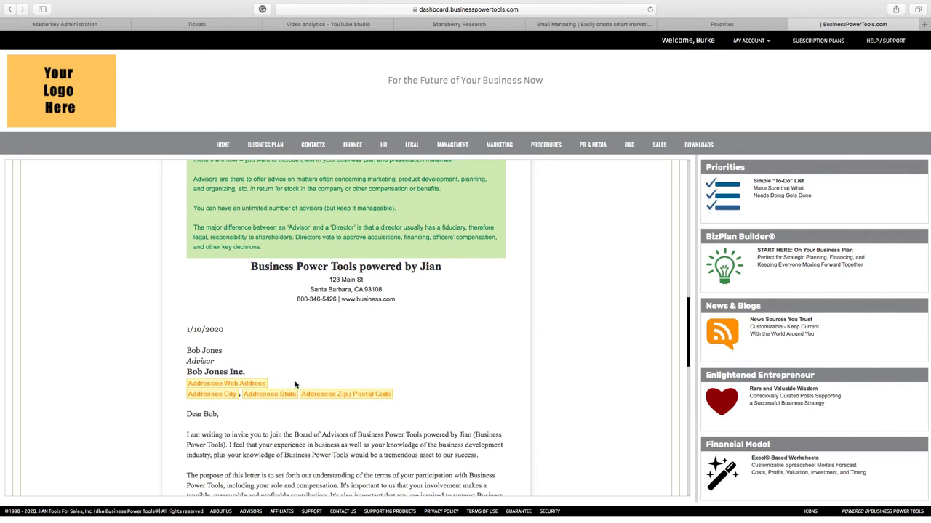
scroll(297, 383, down, 5)
scroll(295, 382, down, 5)
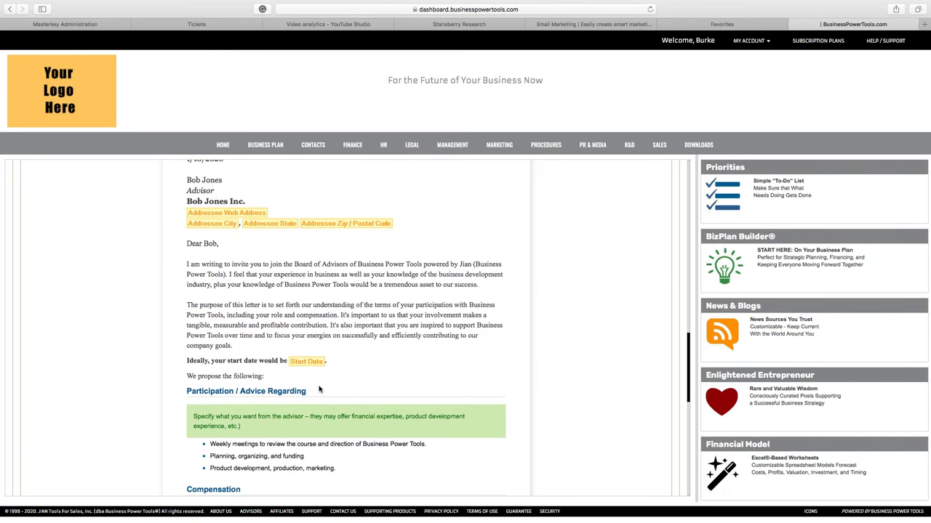
scroll(317, 389, up, 15)
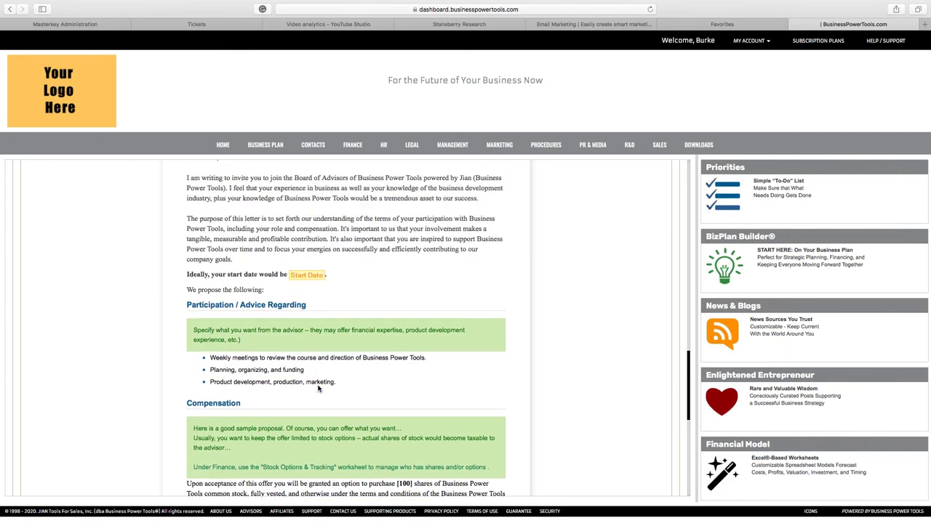
scroll(318, 389, up, 3)
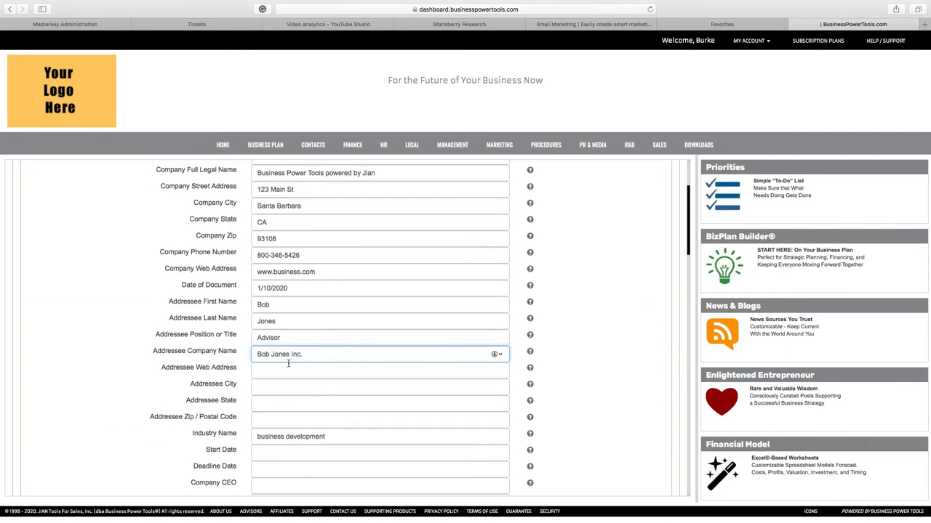
scroll(290, 431, down, 1)
- Enter Start Date January 20, 2020, the company CEO's name, and Sender Position or Title 'CEO'
click(280, 448)
text(January 20, 2020)
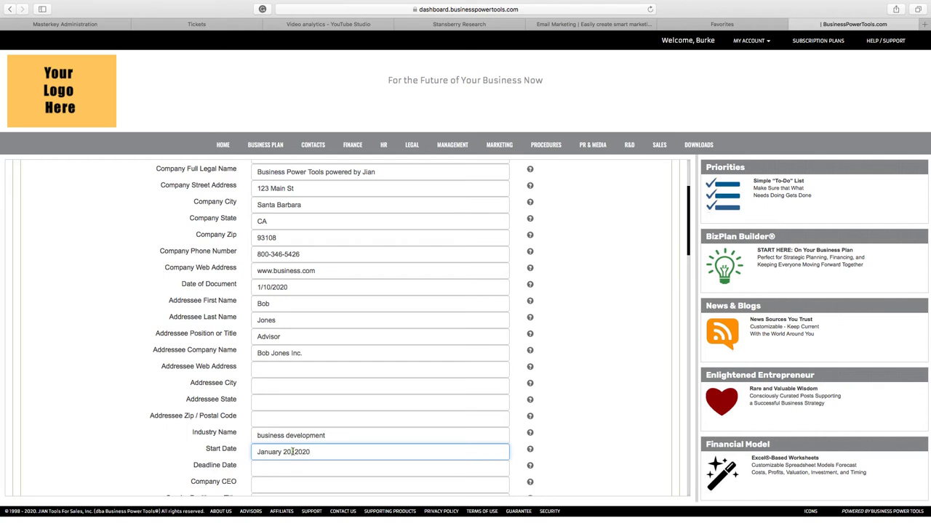
scroll(300, 444, down, 5)
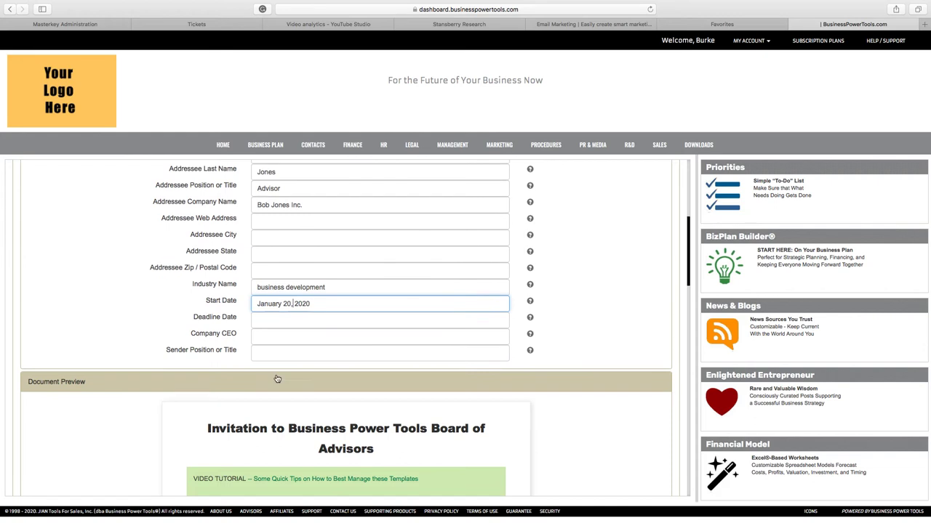
click(269, 336)
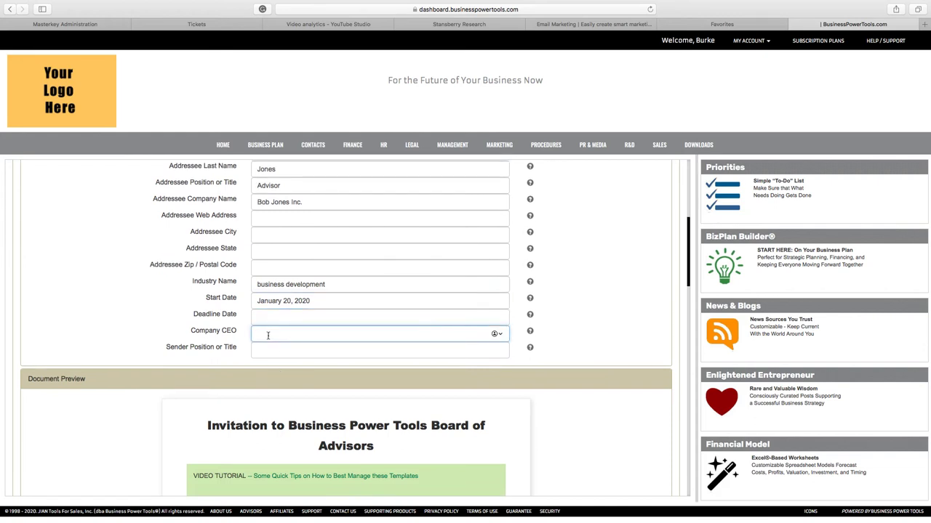
text(Burke FRanklin)
click(278, 348)
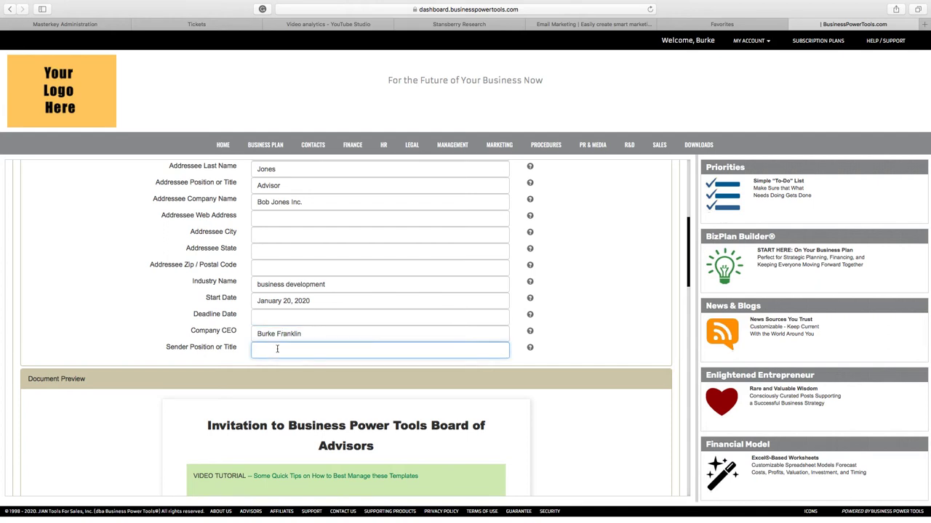
text(CEO)
scroll(324, 307, down, 5)
scroll(327, 316, up, 3)
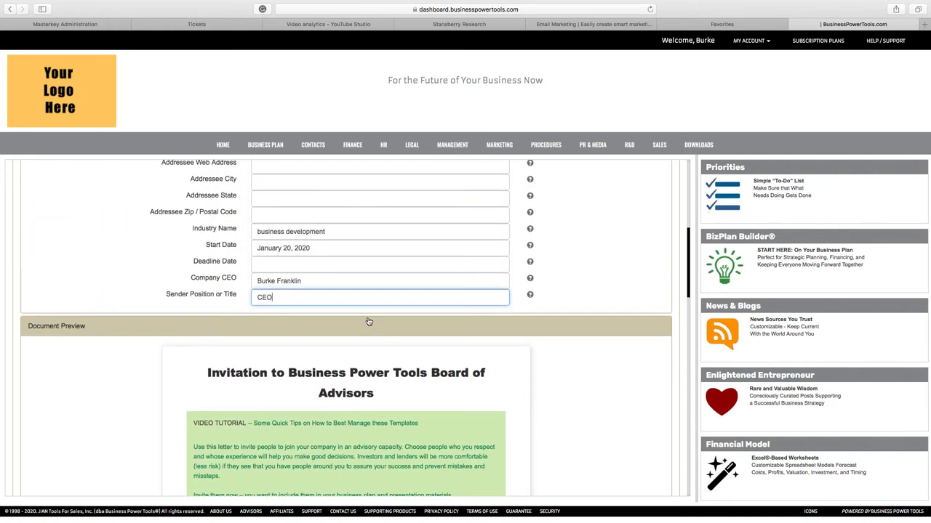
scroll(369, 321, up, 6)
scroll(572, 264, down, 6)
- Check that the preview letter's start date now reads January 20, 2020
scroll(603, 260, up, 3)
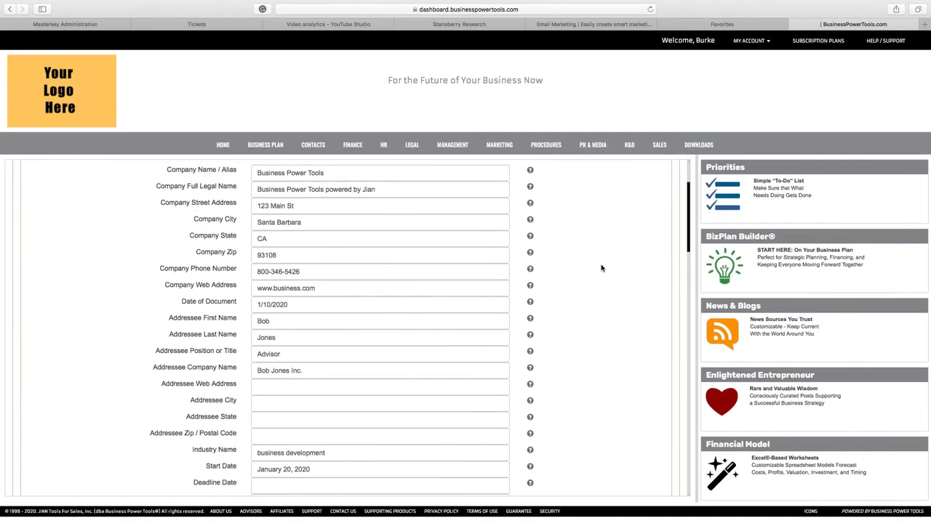
scroll(601, 268, up, 3)
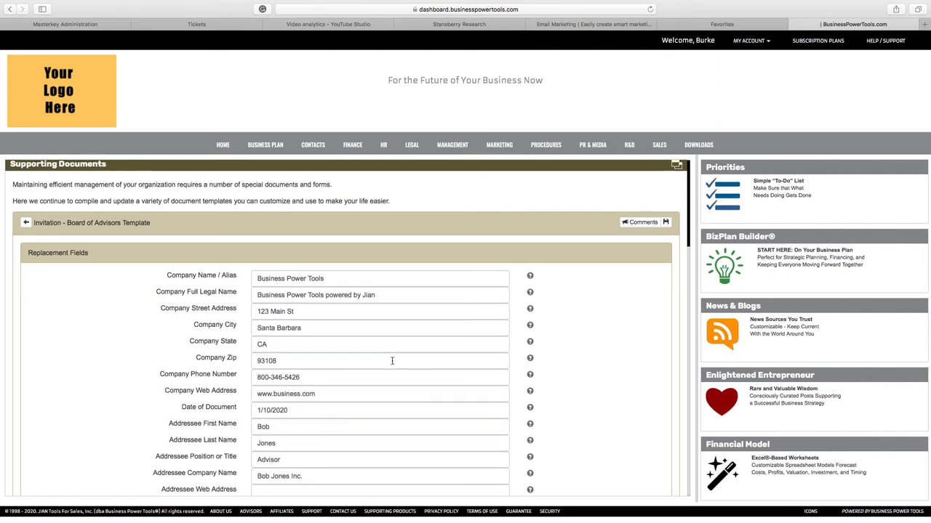
scroll(392, 361, down, 15)
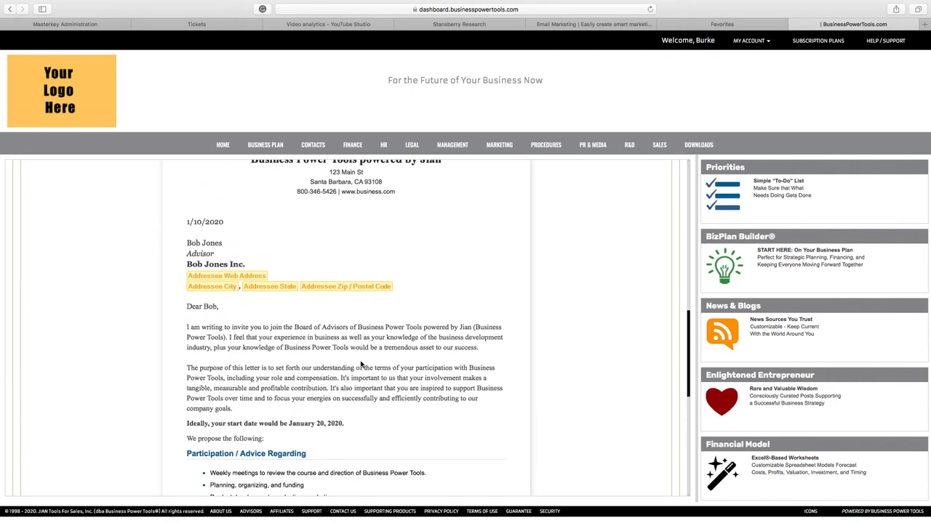
scroll(361, 365, down, 3)
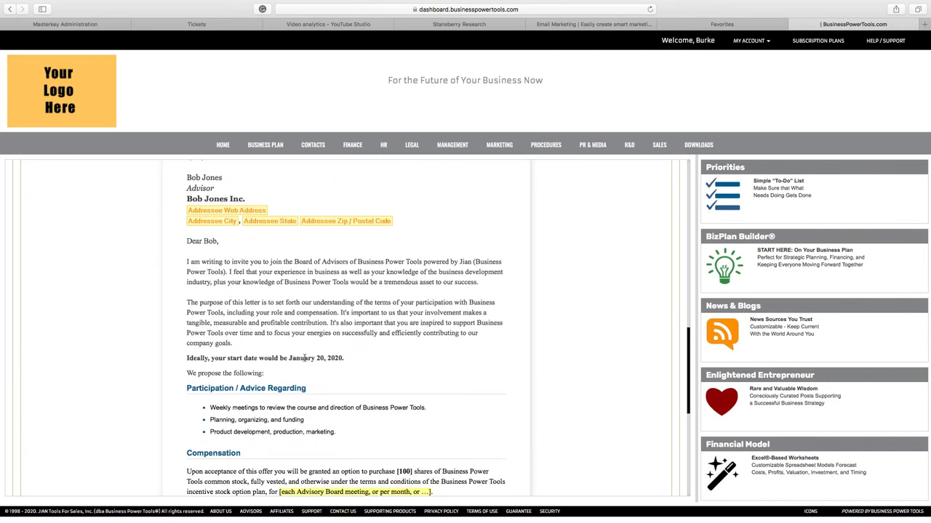
drag(286, 357, 341, 355)
click(338, 333)
- Scroll the Document Preview back up to the top of the letter
scroll(204, 240, up, 3)
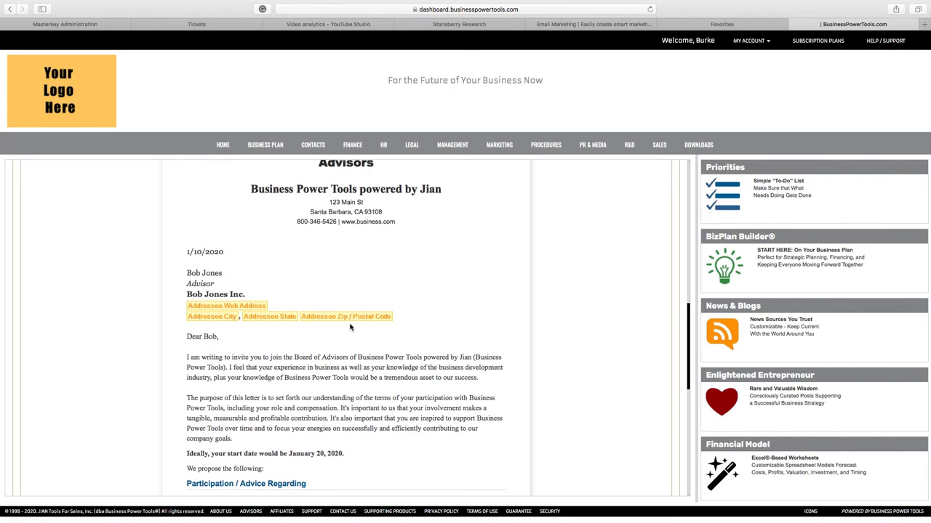
scroll(342, 328, down, 5)
scroll(331, 328, down, 1)
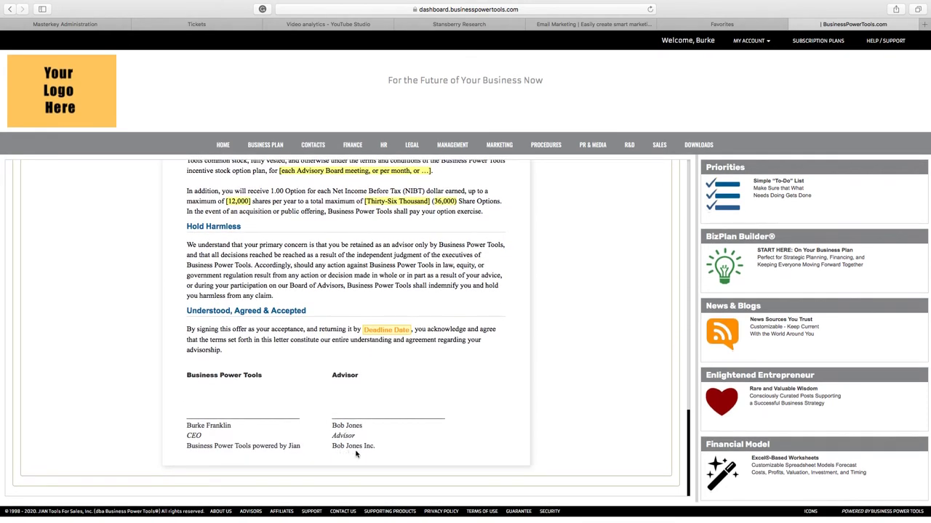
scroll(333, 314, up, 1)
scroll(333, 315, up, 3)
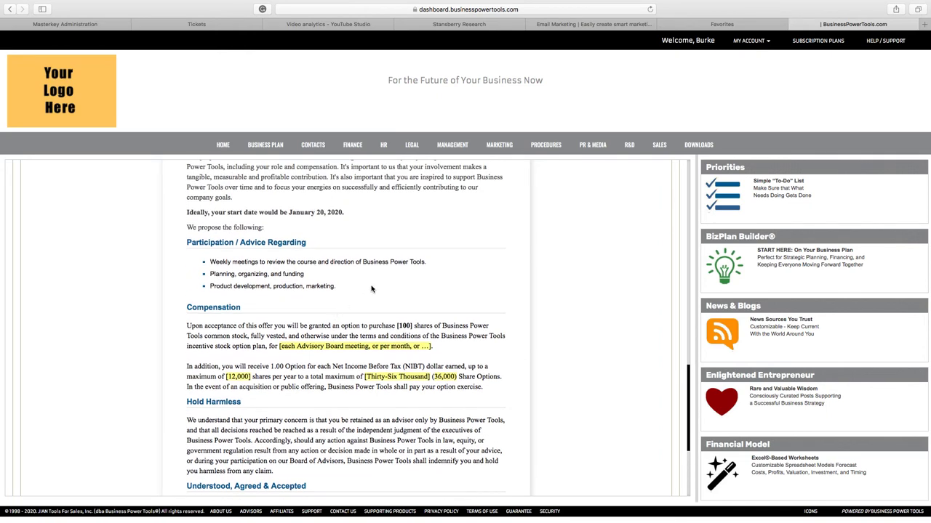
scroll(371, 296, up, 1)
scroll(371, 295, up, 3)
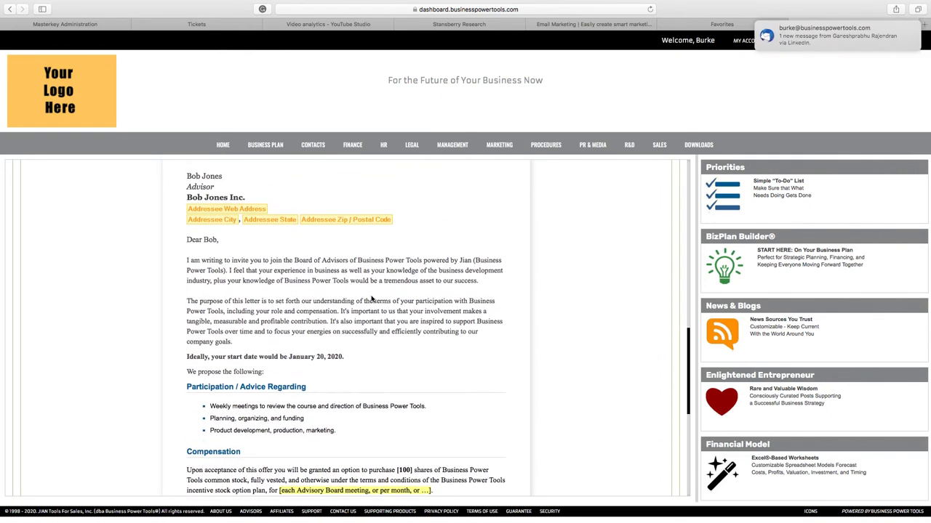
scroll(397, 307, up, 4)
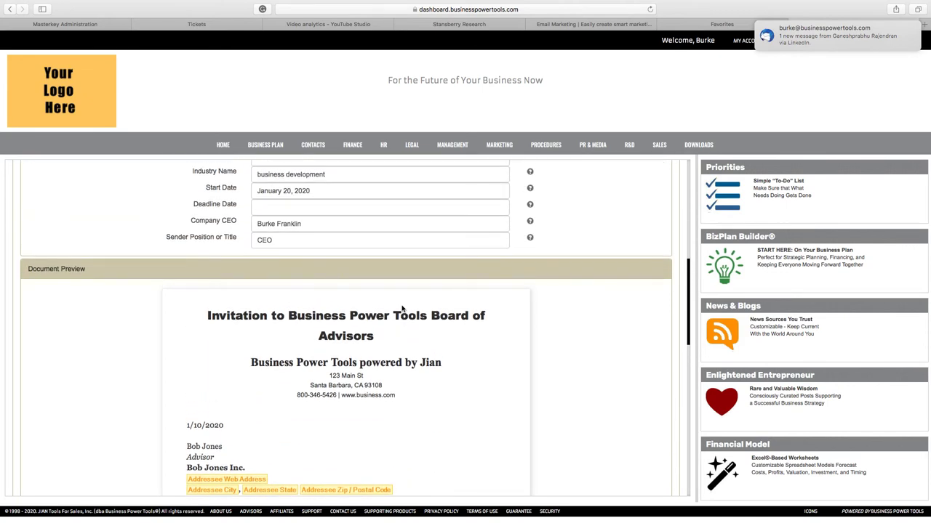
scroll(402, 309, up, 8)
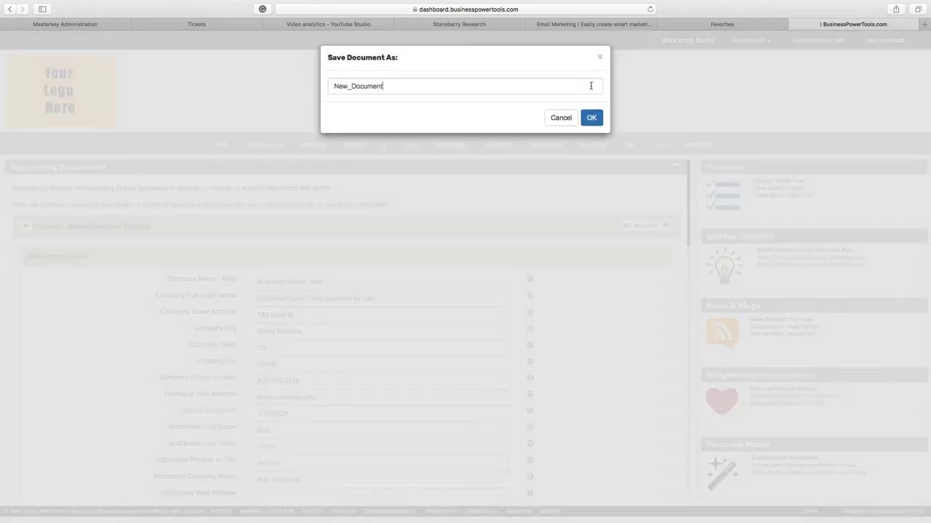
drag(384, 88, 295, 89)
text(Advisor)
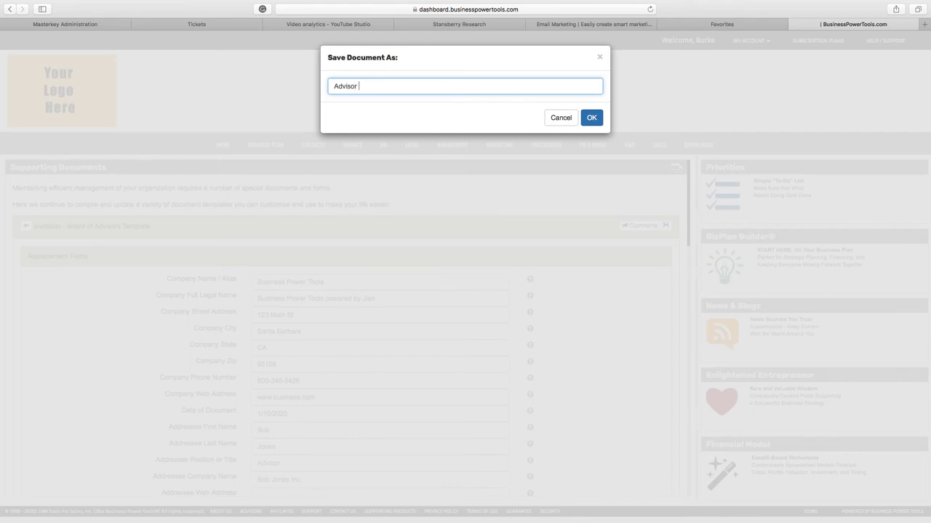
text( - Bob Jones)
click(592, 118)
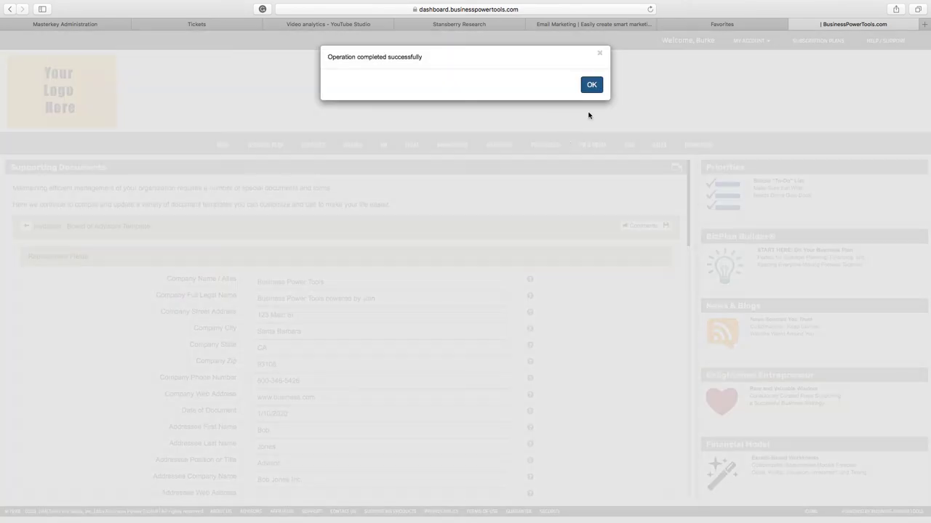
click(591, 85)
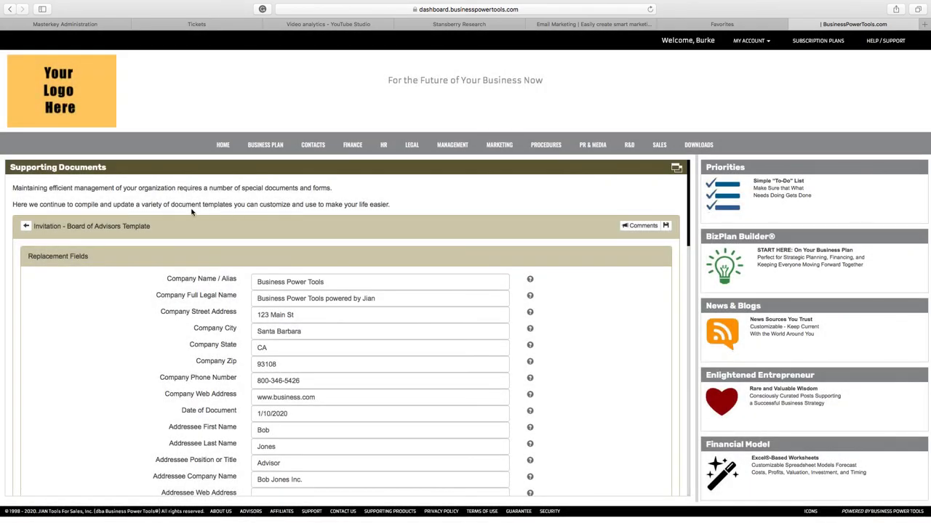
click(25, 226)
scroll(172, 283, down, 1)
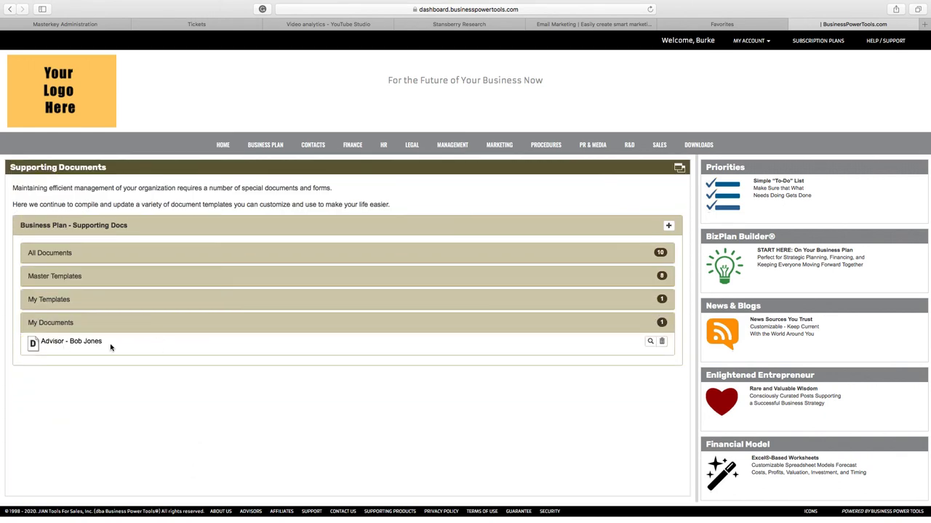
click(651, 343)
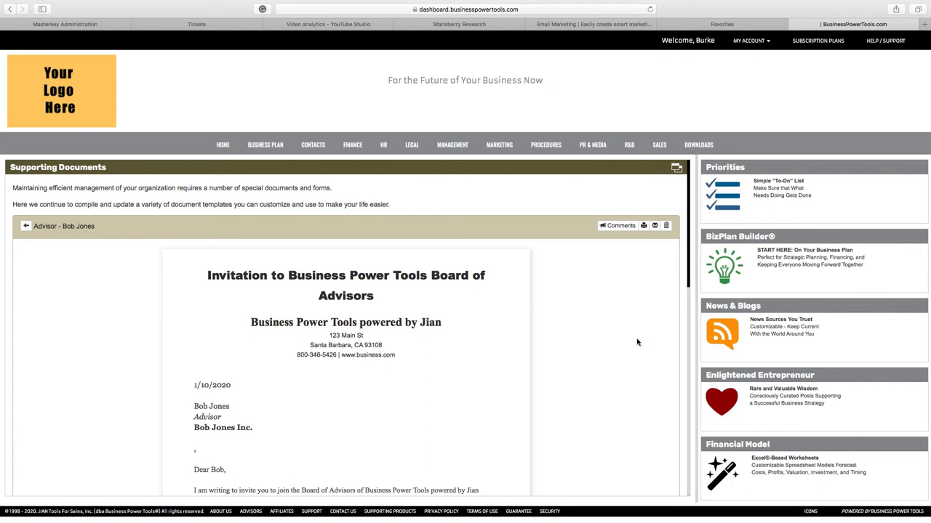
scroll(468, 337, down, 5)
scroll(467, 338, down, 7)
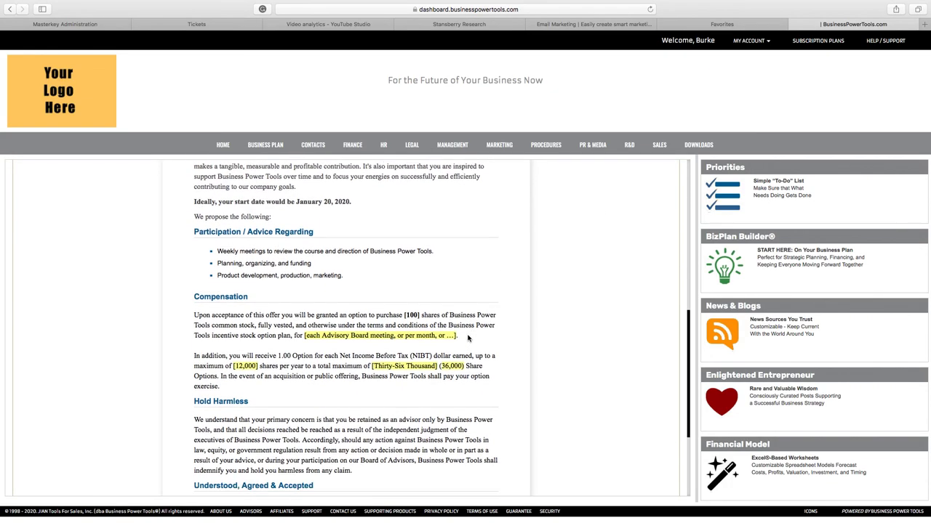
scroll(467, 337, down, 5)
scroll(467, 339, up, 15)
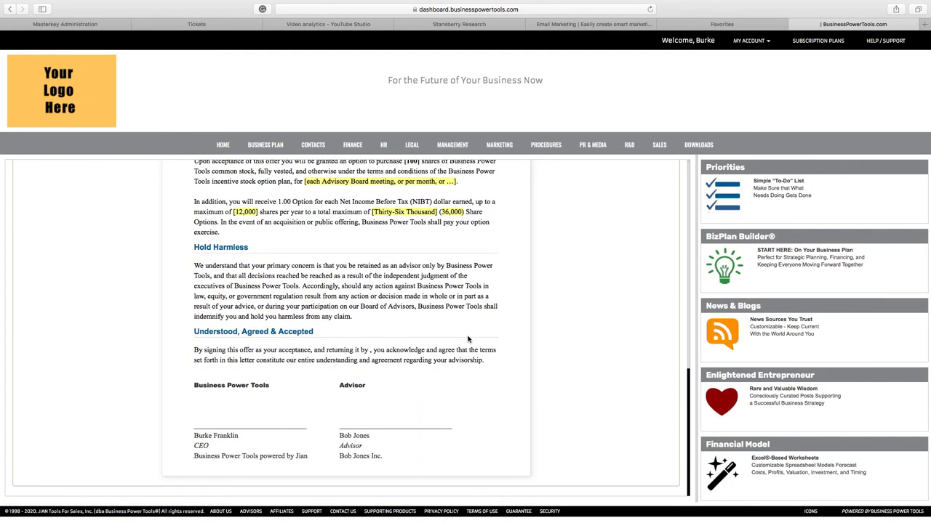
scroll(469, 339, up, 2)
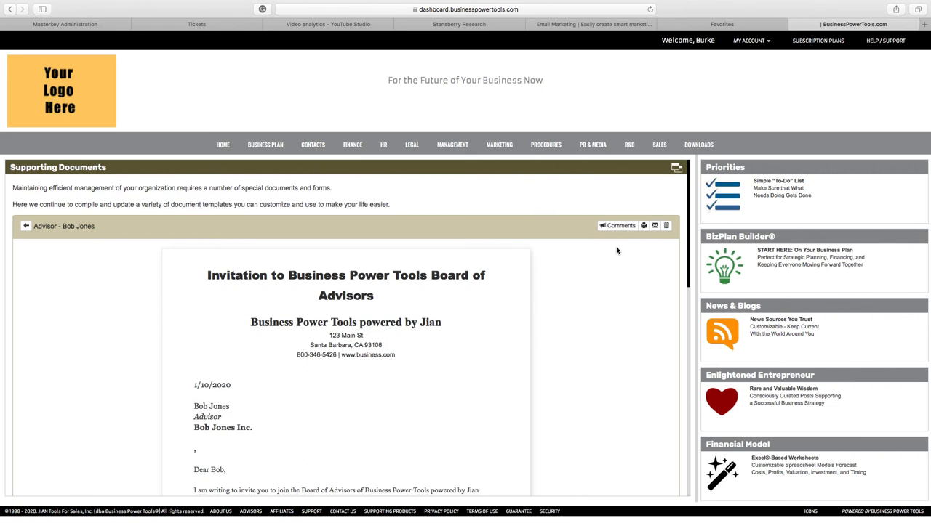
click(655, 226)
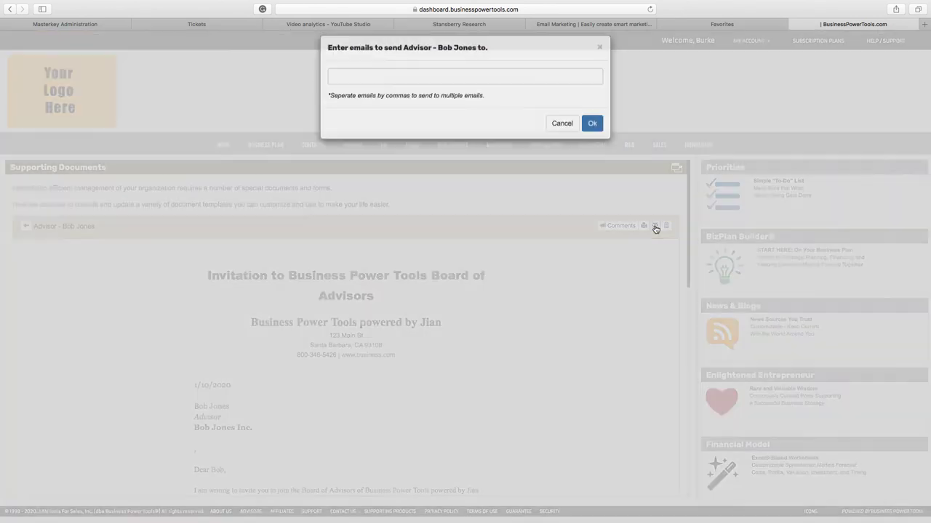
click(563, 133)
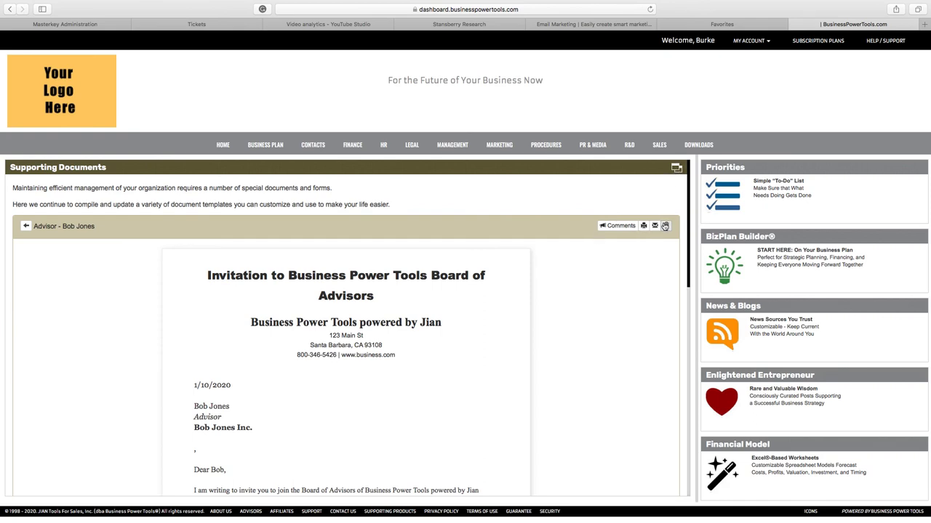
- Close the documents panel to return to the dashboard section grid
click(675, 169)
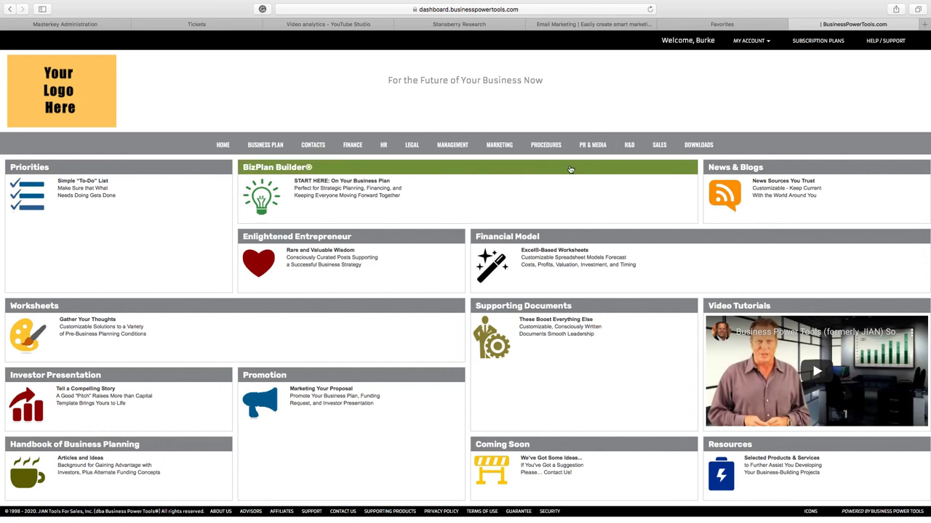
- Visit the HR and Contacts sections, then in Finance preview Agreements and expand News & Blogs
click(384, 146)
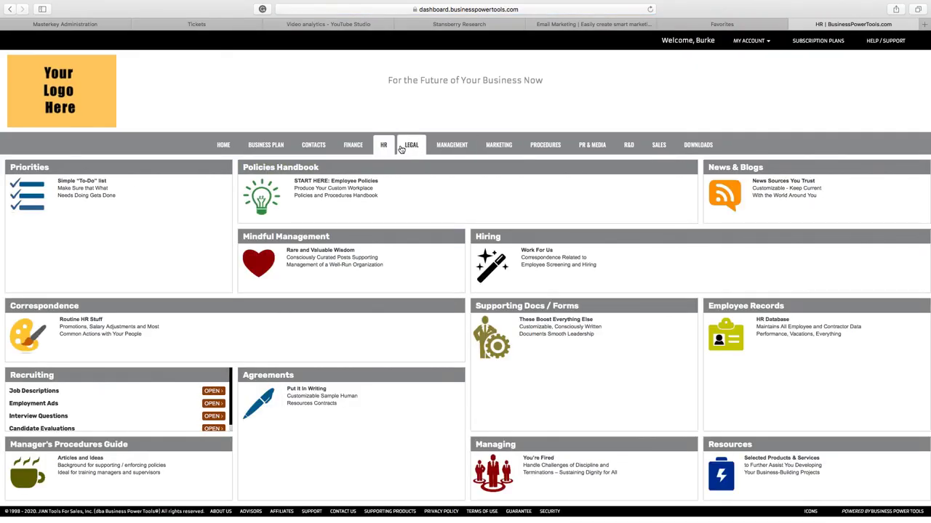
click(314, 146)
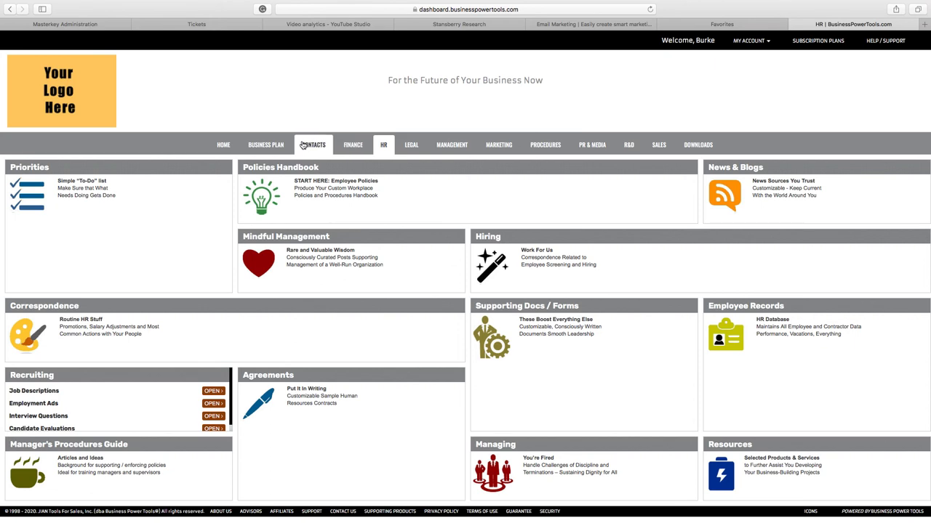
click(354, 145)
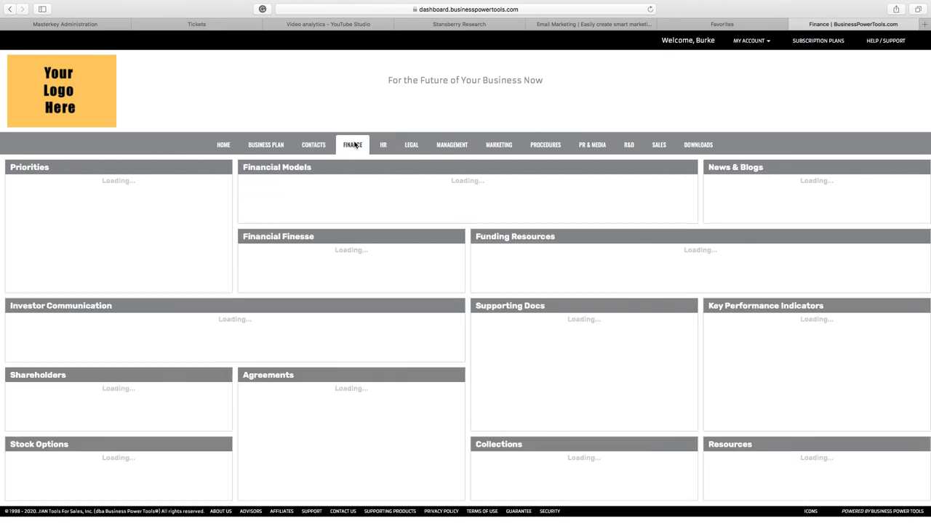
click(390, 378)
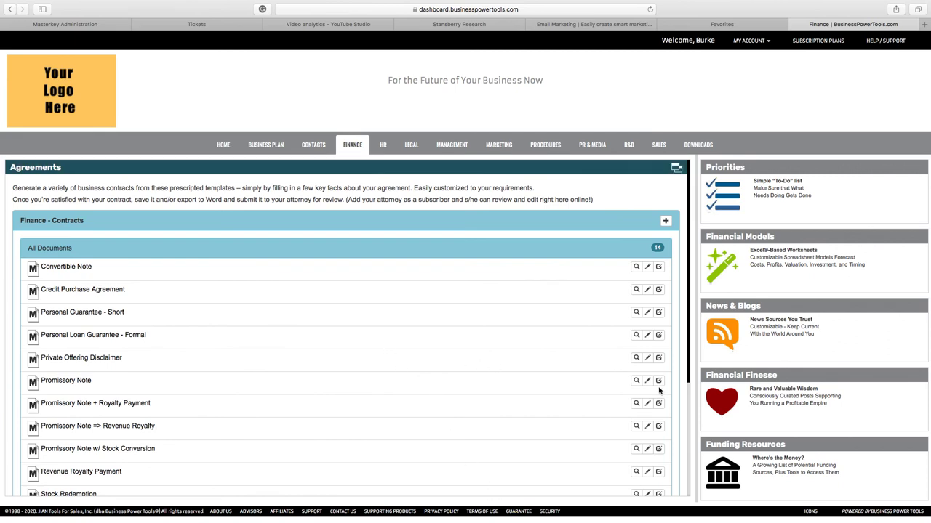
click(676, 170)
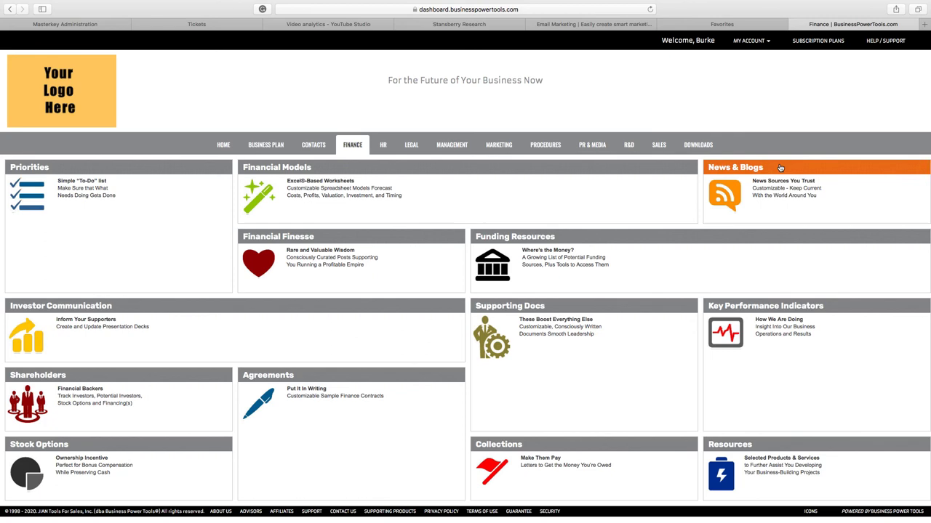
click(769, 168)
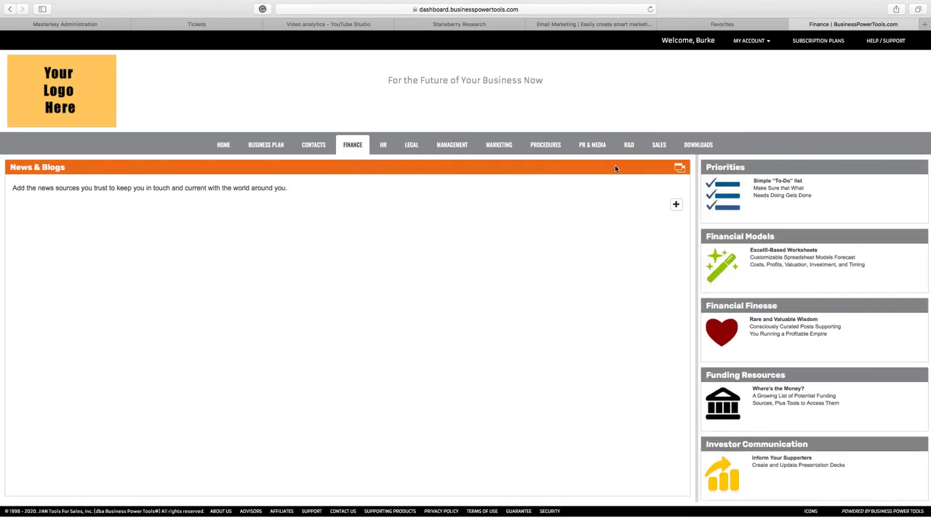
- In Business Plan, expand News & Blogs, view the RSS feed form, then cancel it
click(257, 145)
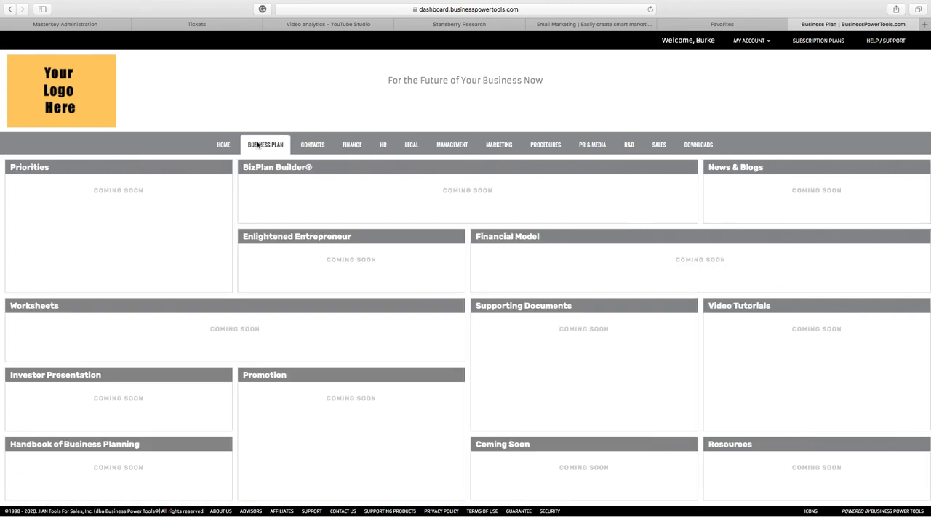
click(788, 171)
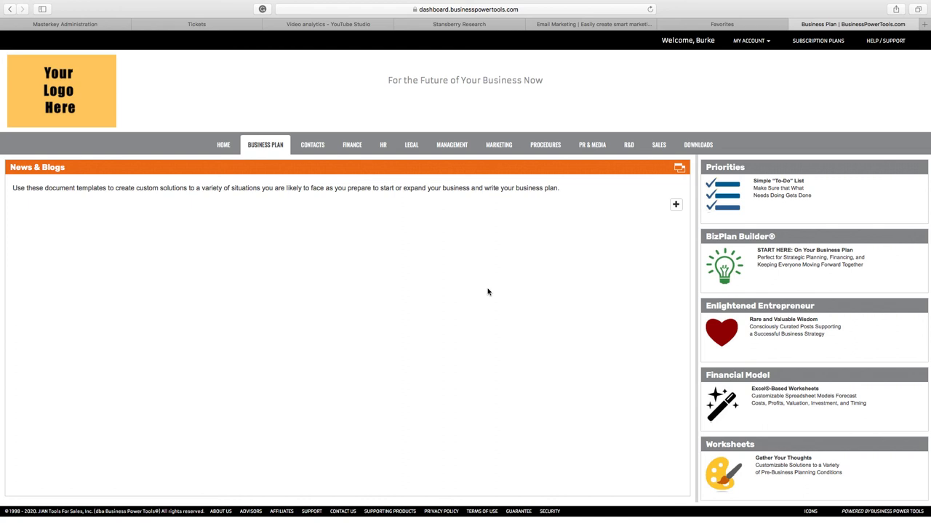
click(675, 204)
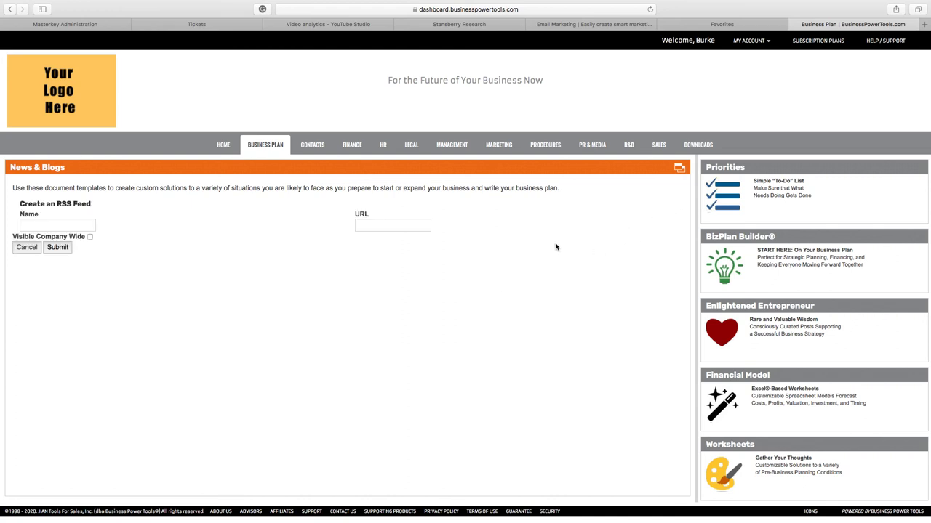
click(678, 167)
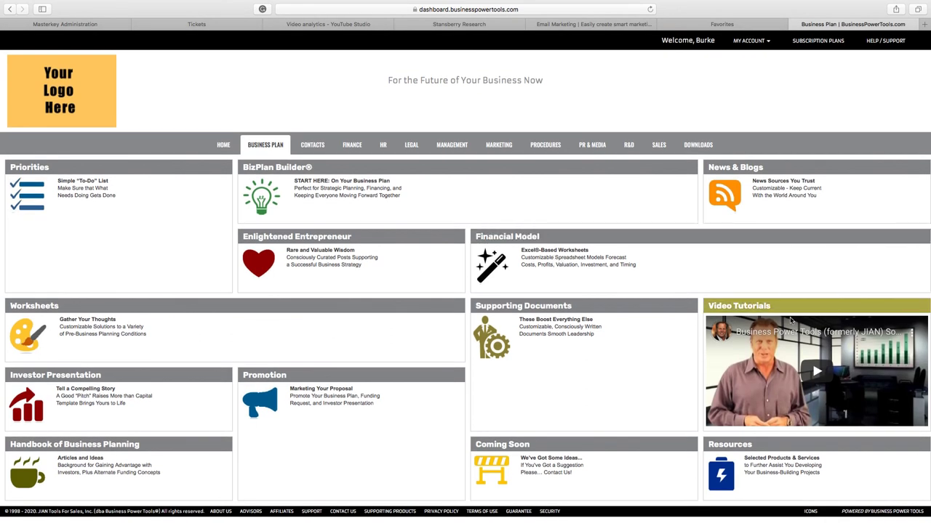
- Preview Video Tutorials, then open the Handbook at 'Real Entrepreneurs Don't Raise Money?!?'
click(794, 309)
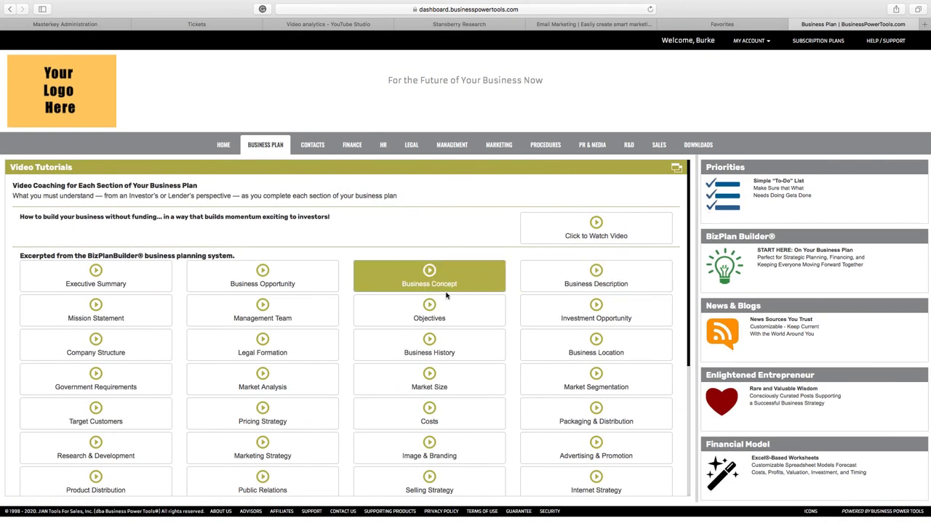
click(676, 168)
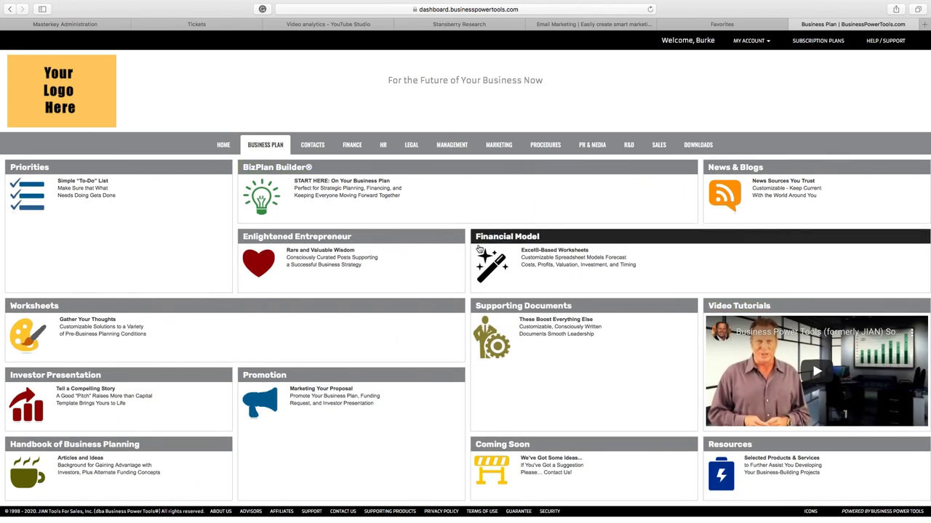
click(81, 447)
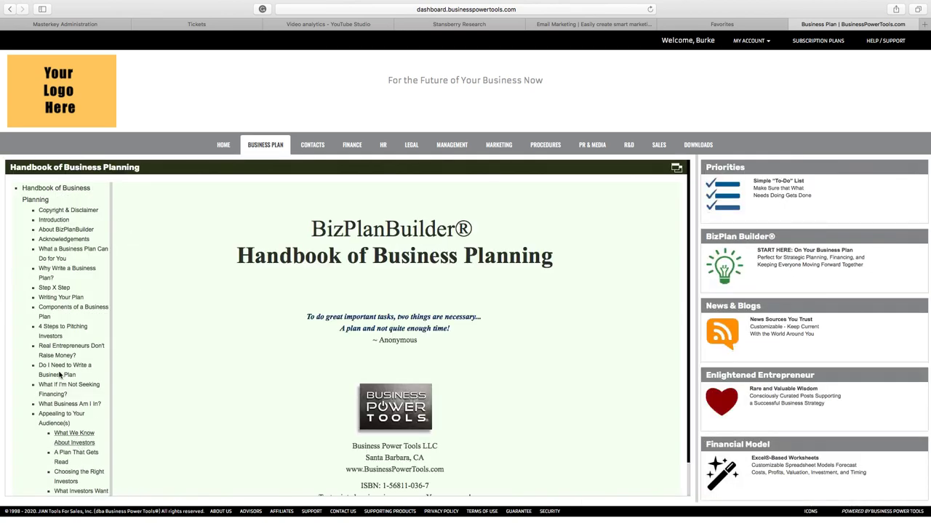
scroll(60, 375, down, 6)
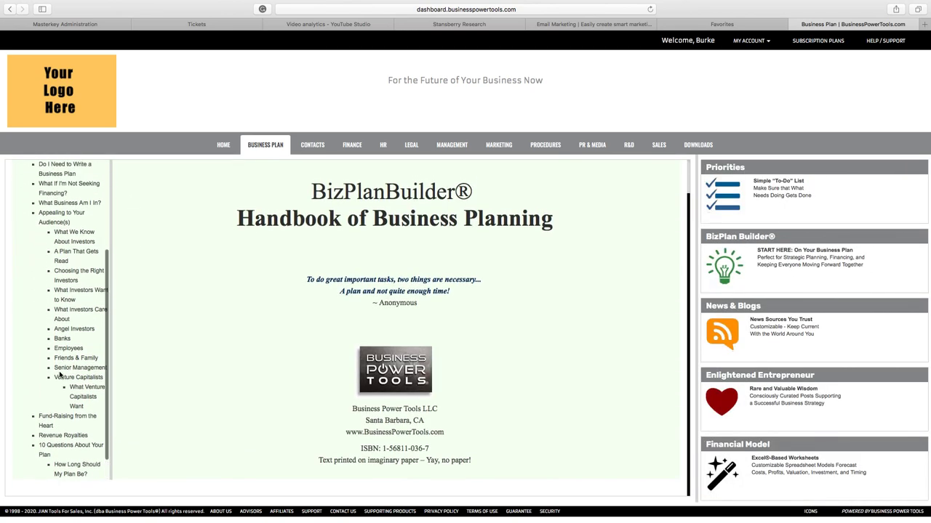
scroll(61, 374, up, 5)
click(61, 314)
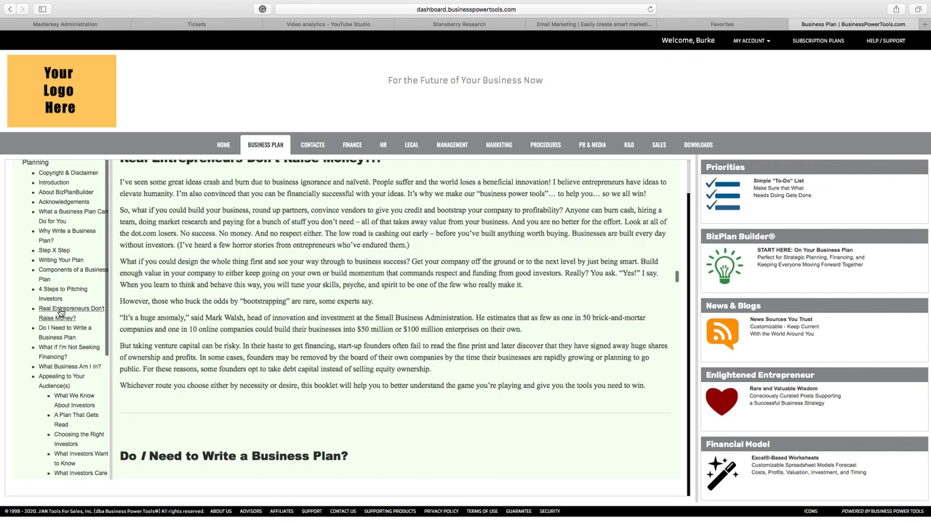
scroll(146, 342, up, 2)
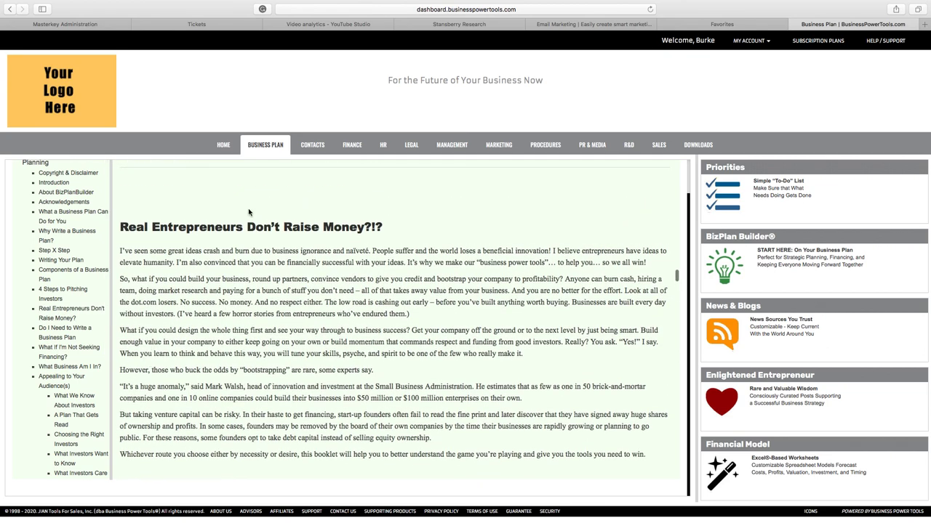
click(383, 145)
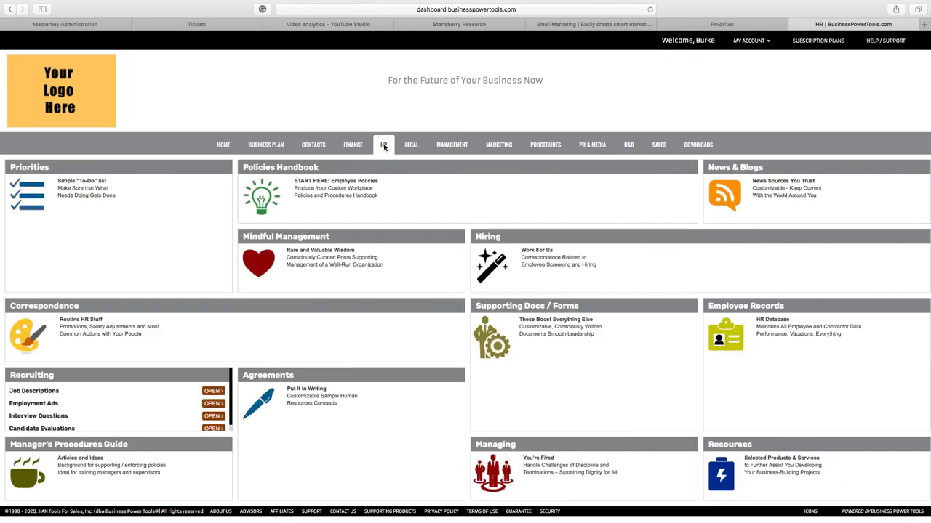
- Preview the Sample Manager's Procedures Guide tree in HR, then collapse it into the grid
click(106, 447)
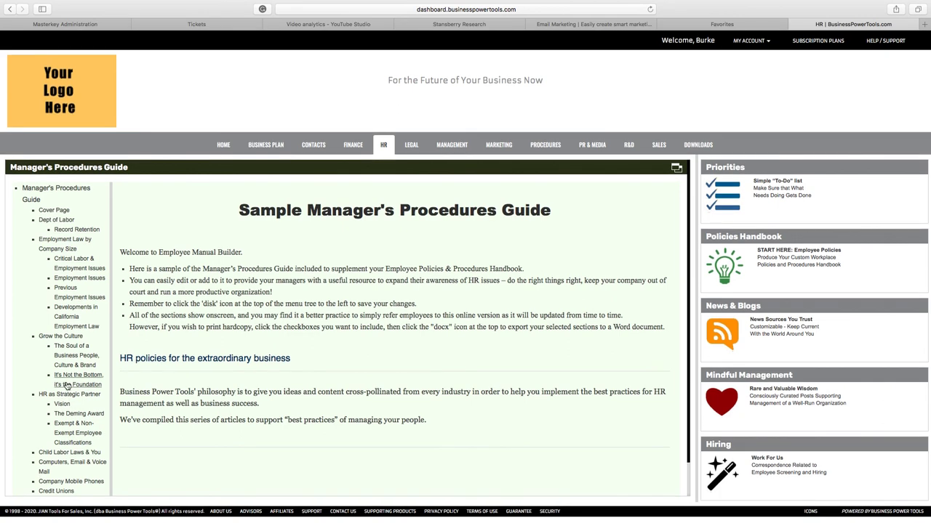
scroll(67, 389, down, 3)
scroll(67, 387, down, 2)
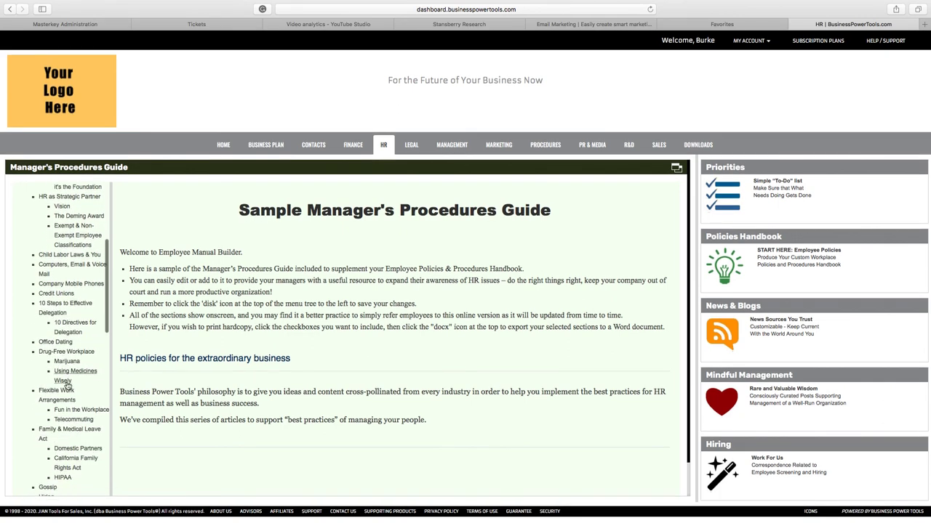
scroll(69, 389, up, 5)
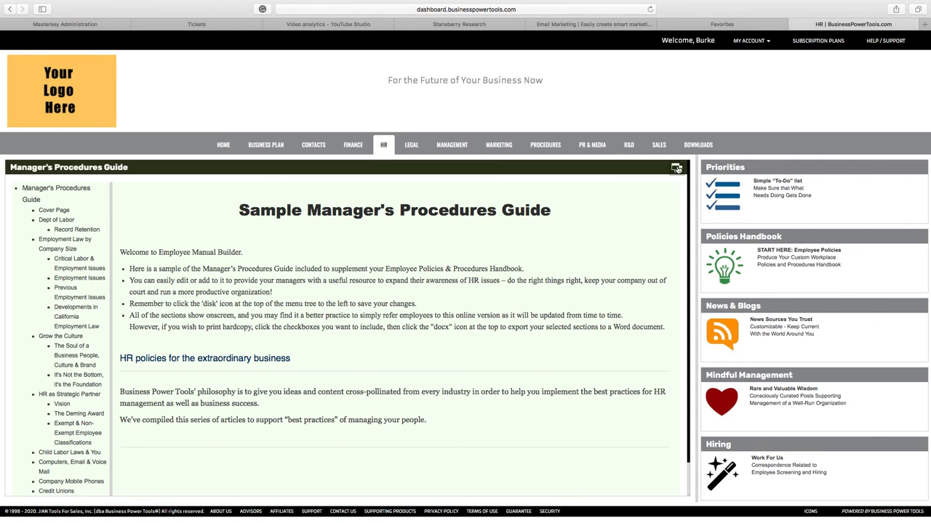
click(676, 169)
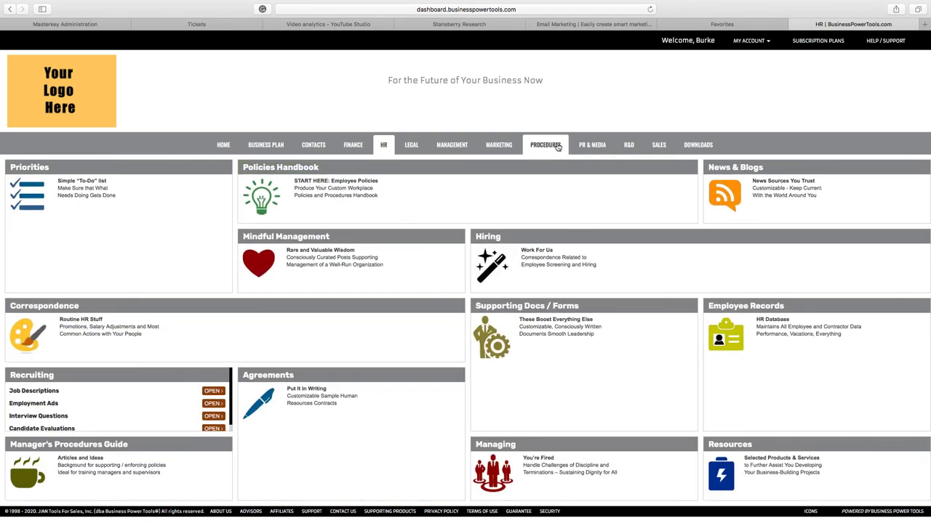
- Preview the Safety plan panel under Procedures, collapse it, and go back to the Home dashboard
click(541, 146)
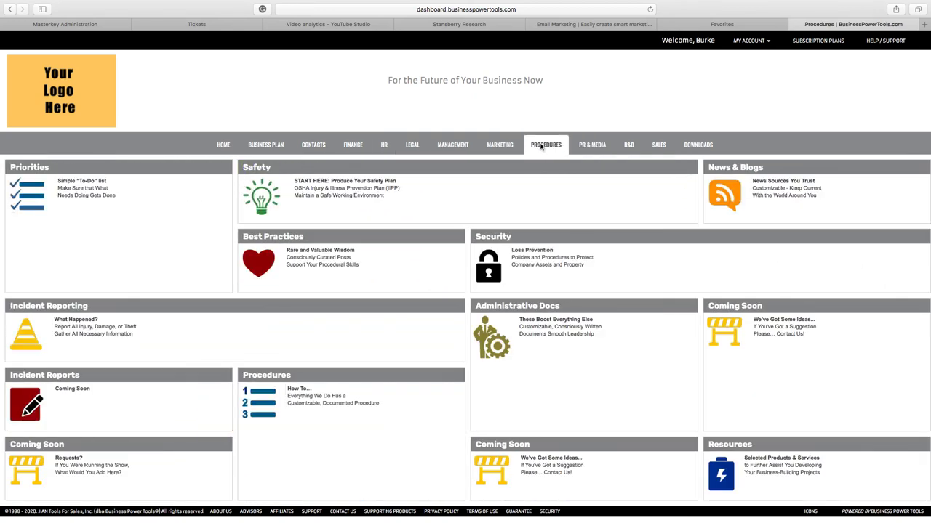
click(546, 168)
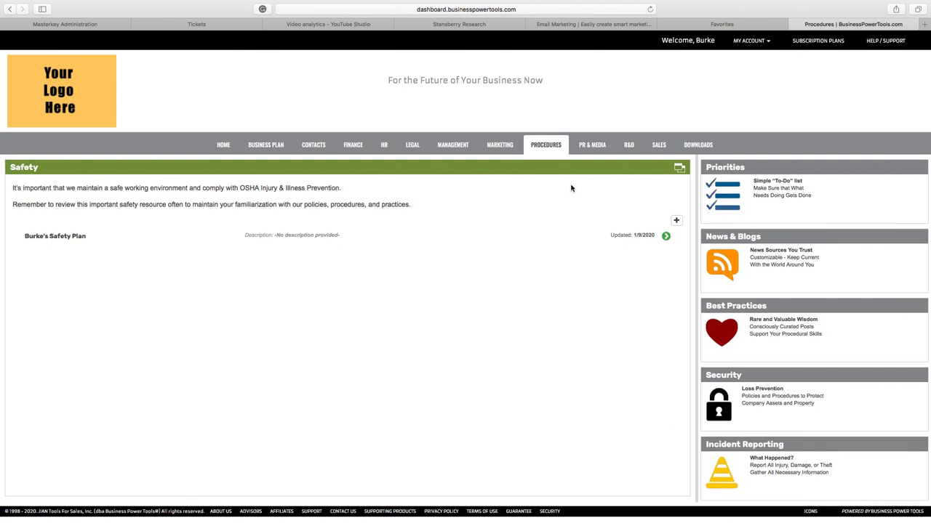
click(678, 168)
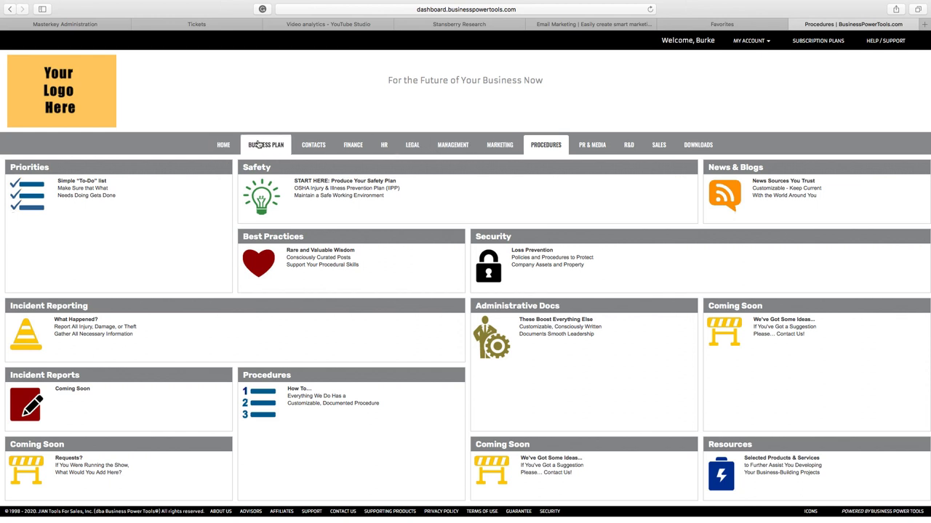
click(223, 148)
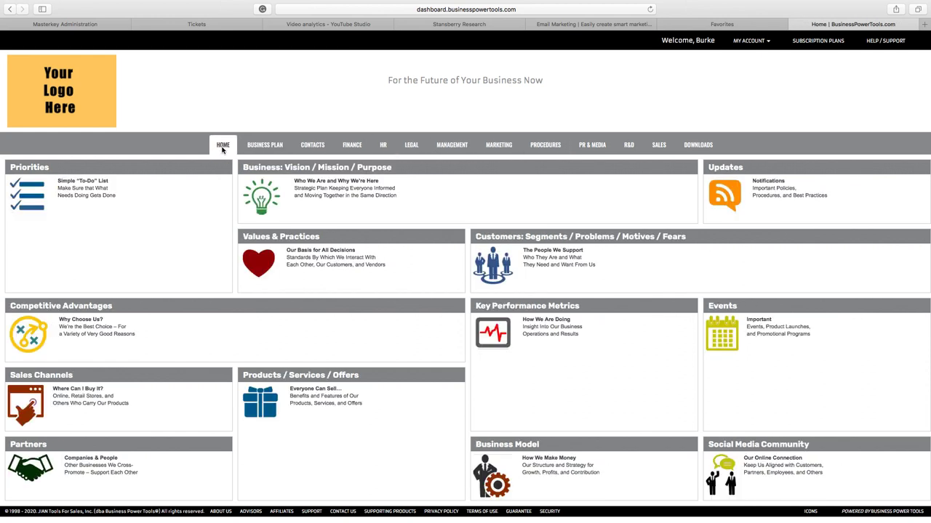